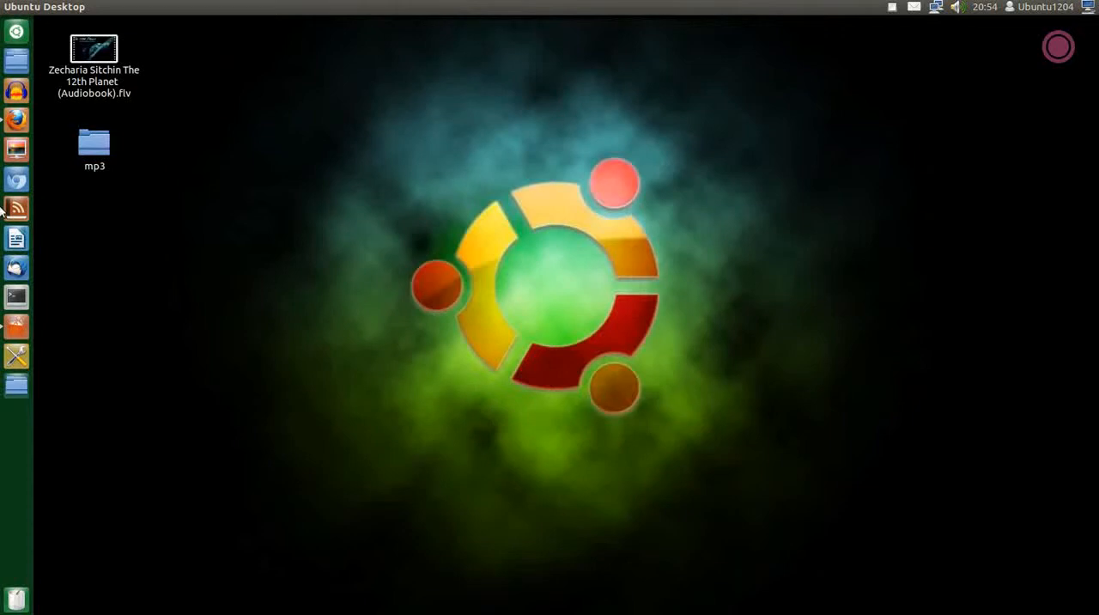
Look up audacity in the Ubuntu Software Center, select its entry and close the Software Center
left_click(16, 326)
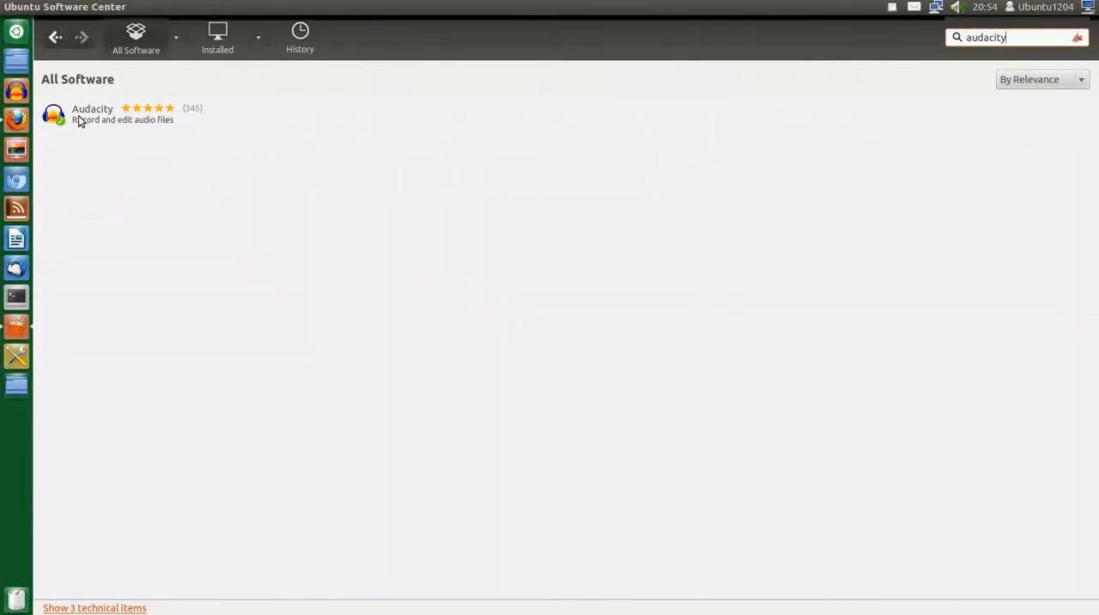
left_click(86, 114)
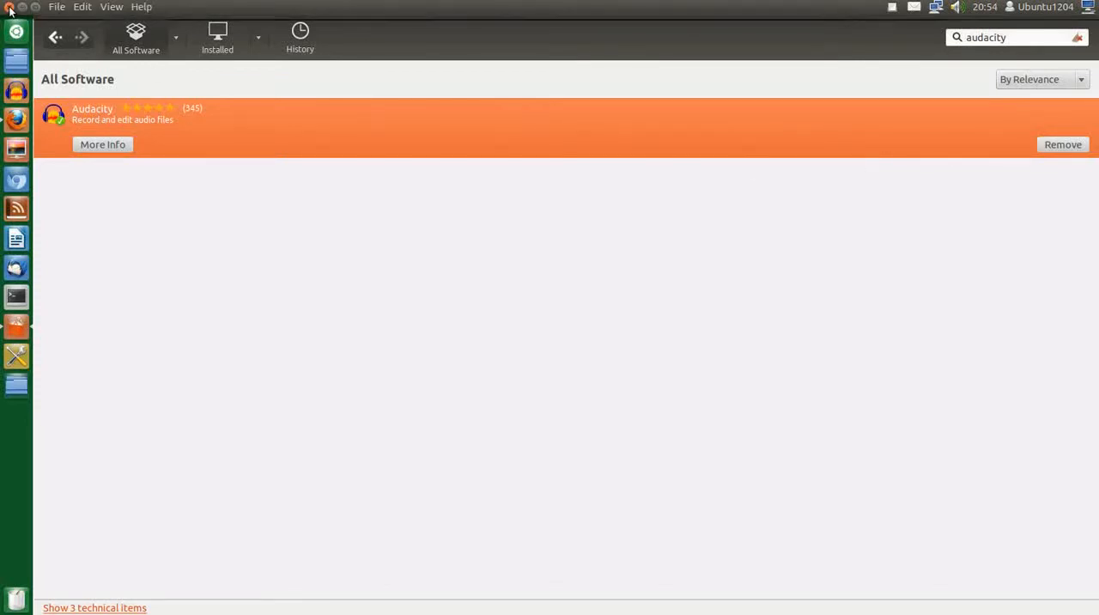
left_click(9, 7)
Launch Audacity and dismiss its welcome message, choosing not to show it again at start up
left_click(16, 32)
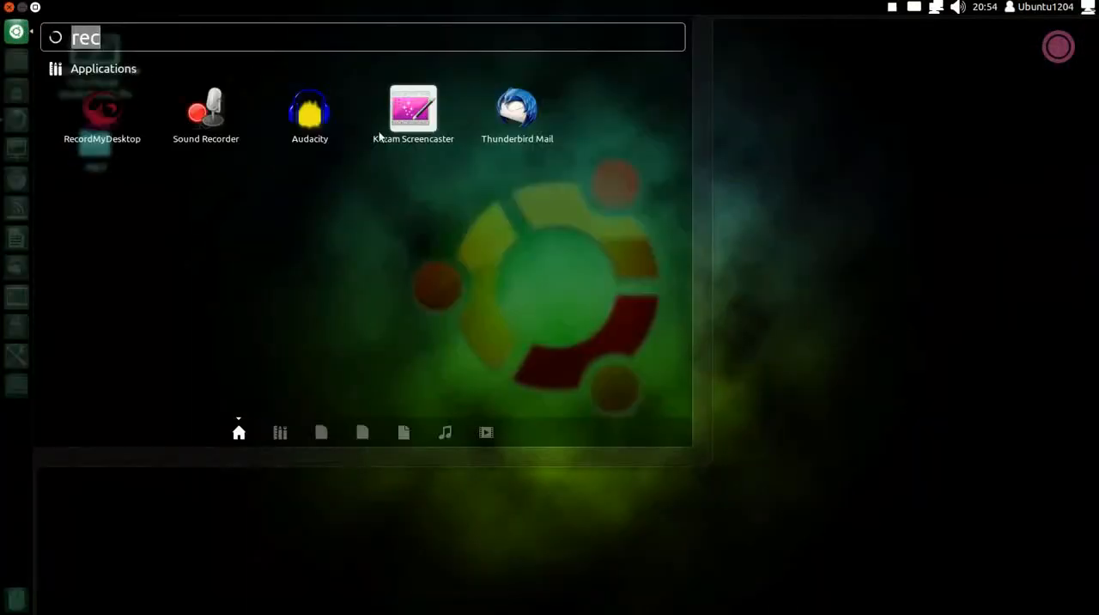
left_click(320, 118)
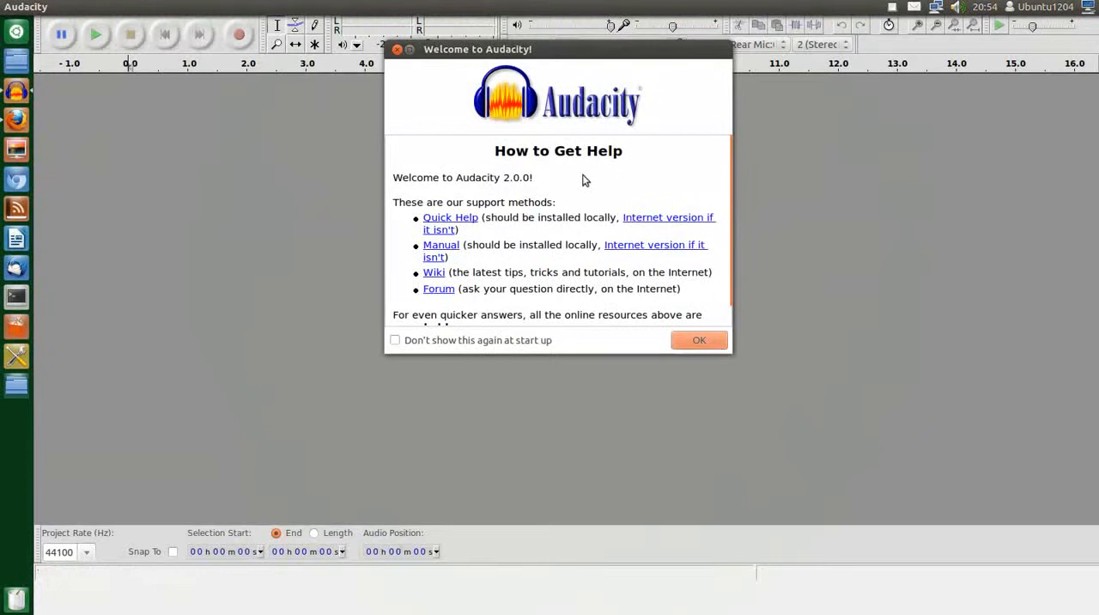
left_click(395, 340)
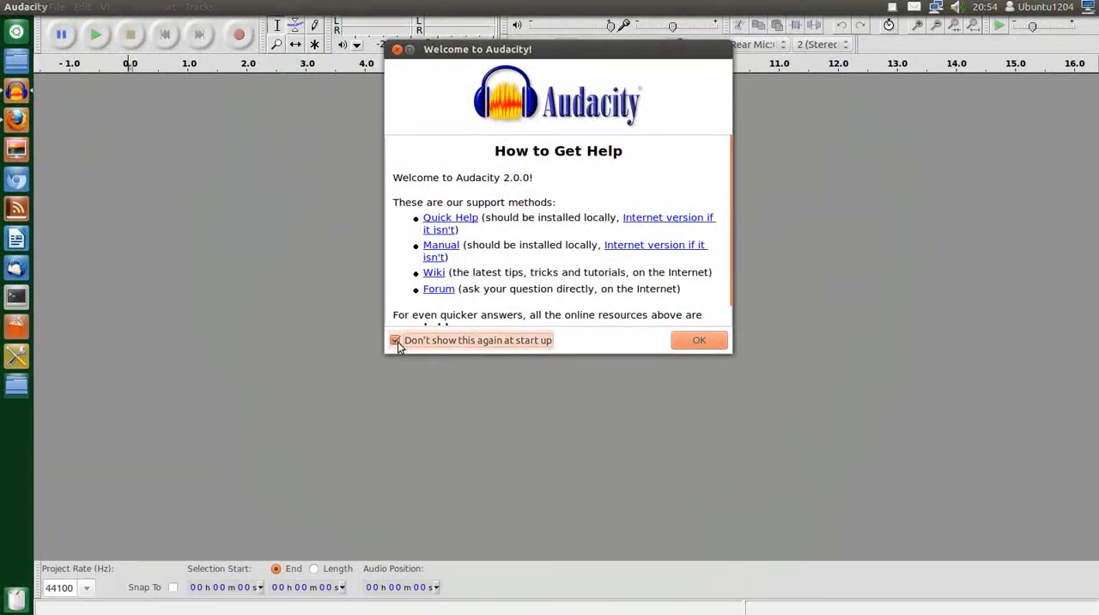
left_click(699, 341)
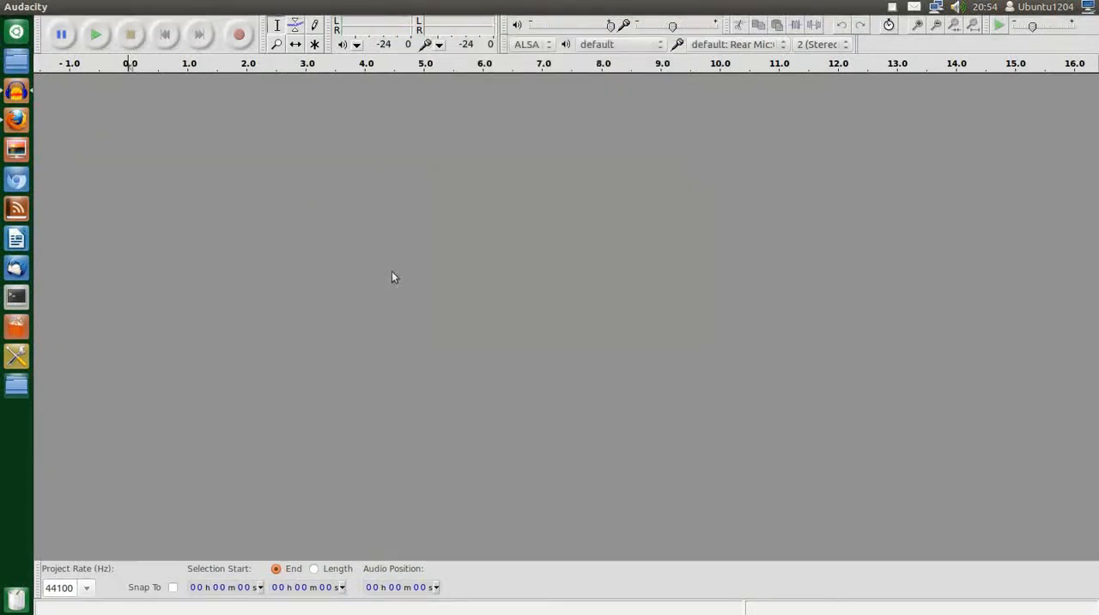
Open "Zecharia Sitchin The 12th Planet (Audiobook).flv" from the Desktop folder as an audio track
left_click(51, 7)
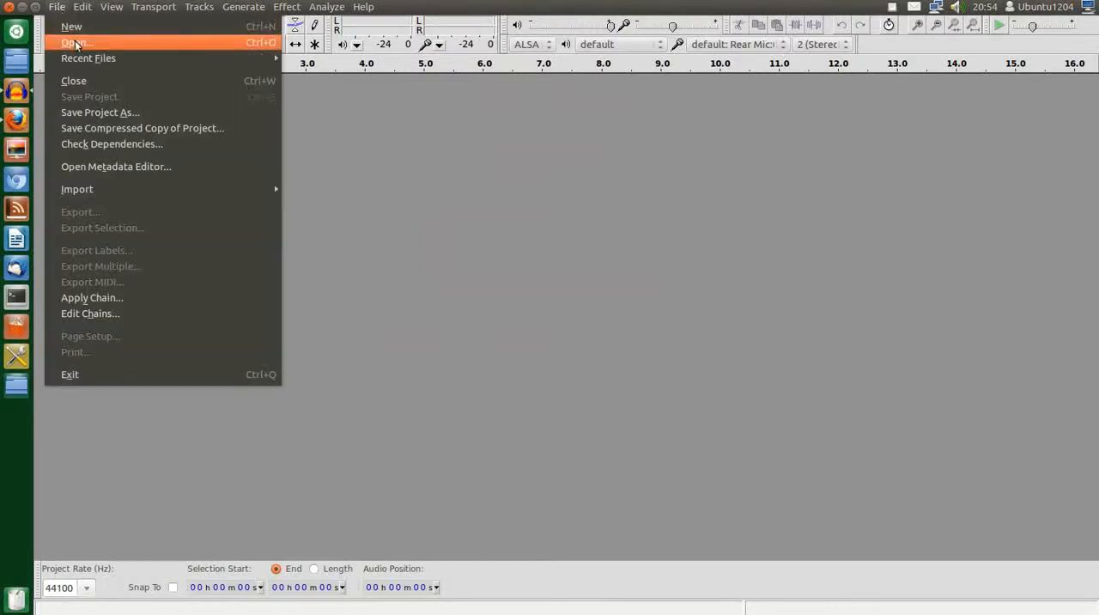
left_click(73, 42)
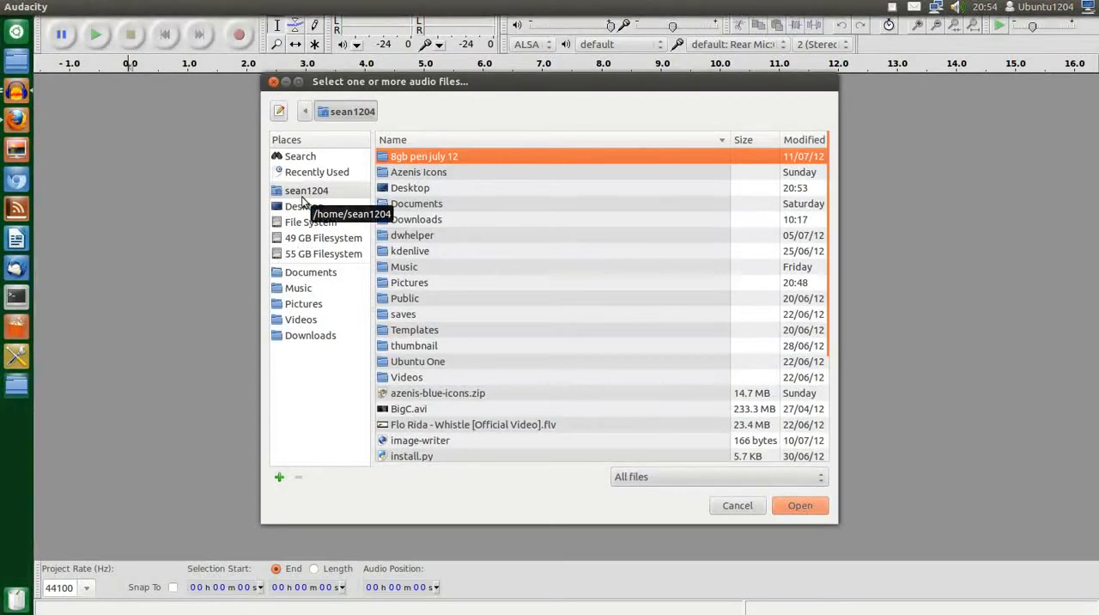
left_click(302, 206)
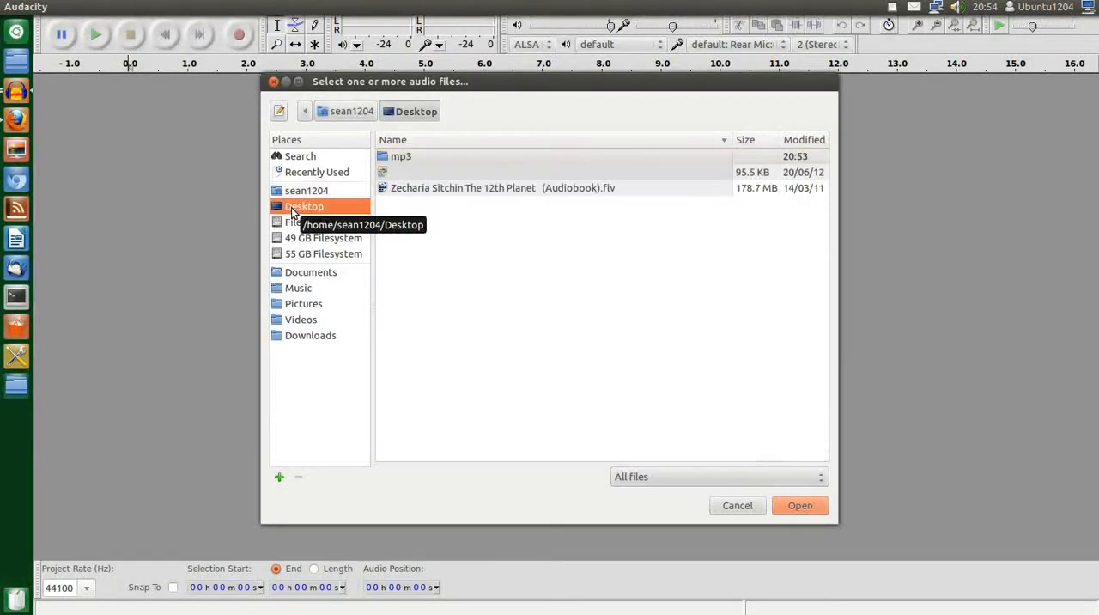
left_click(438, 190)
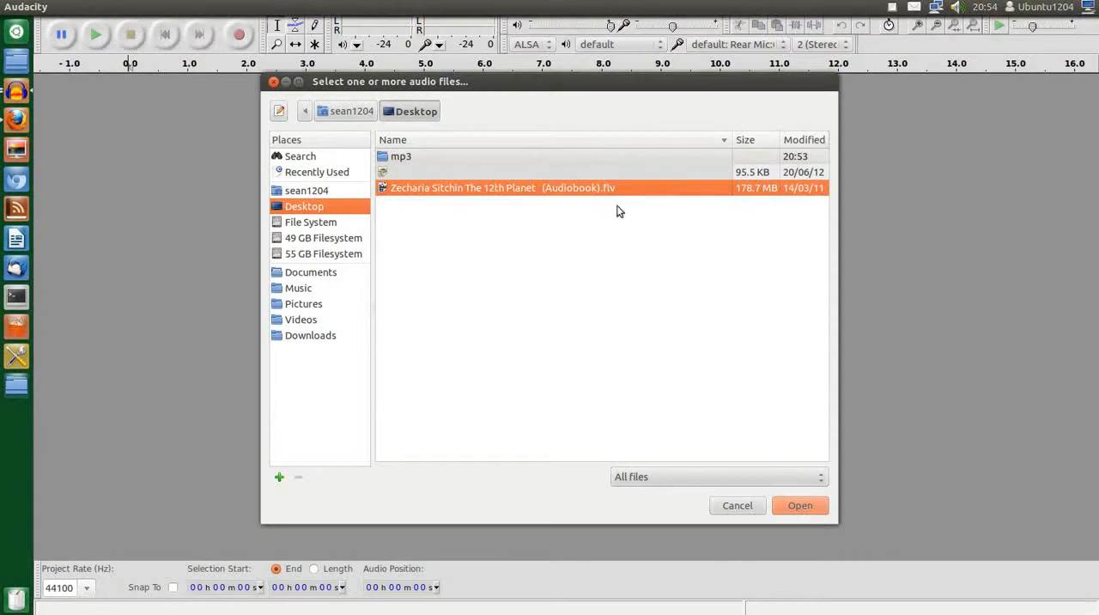
left_click(803, 506)
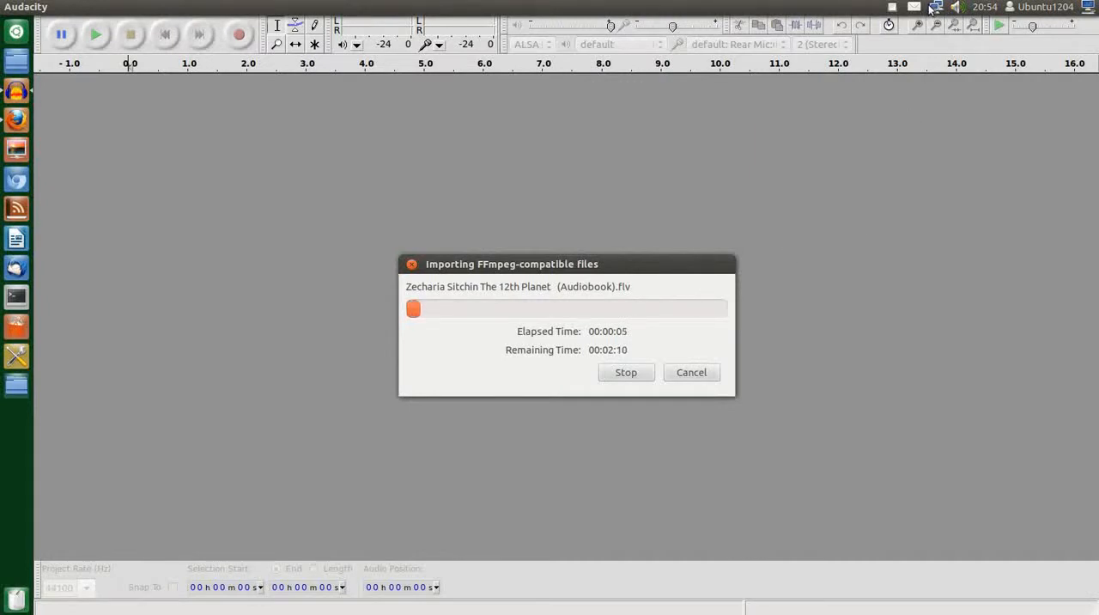
left_click(891, 8)
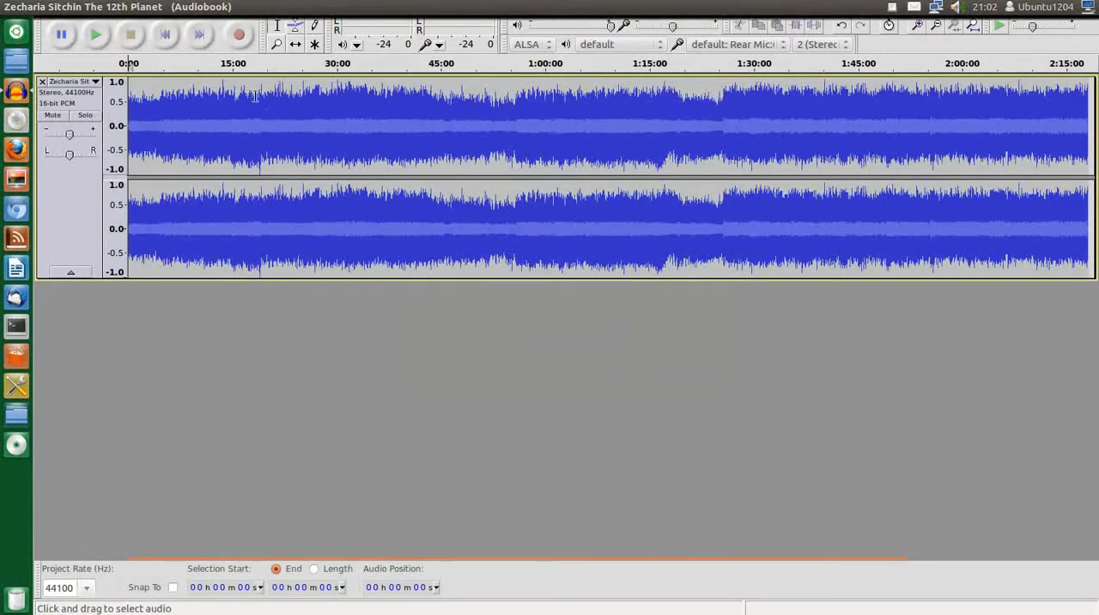
Play and stop the opening of the audiobook track, and try skipping to its end and back to the start
left_click(95, 36)
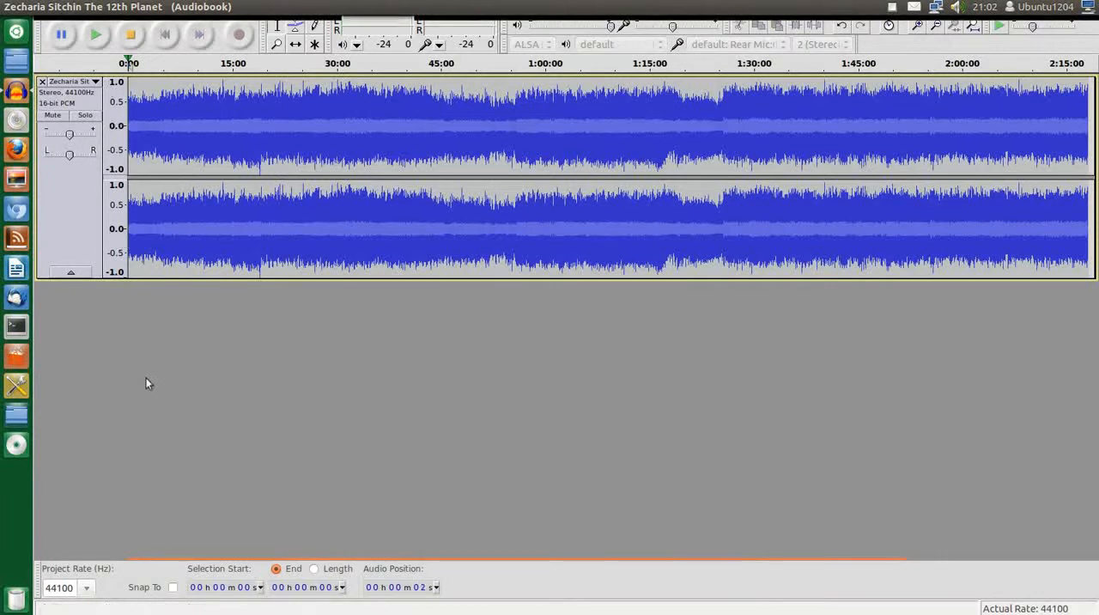
left_click(96, 36)
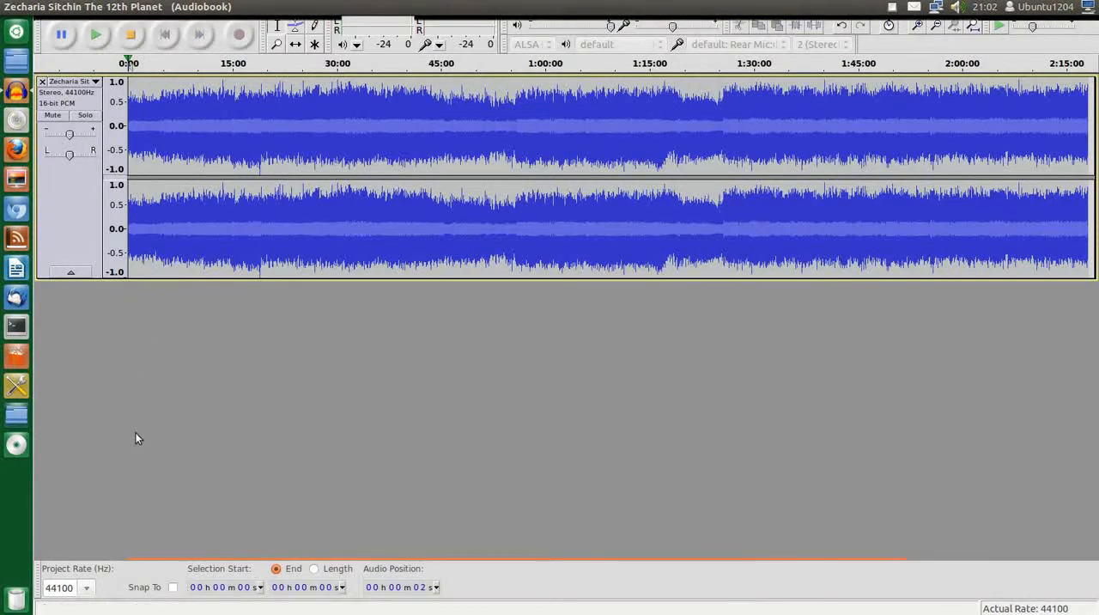
left_click(130, 36)
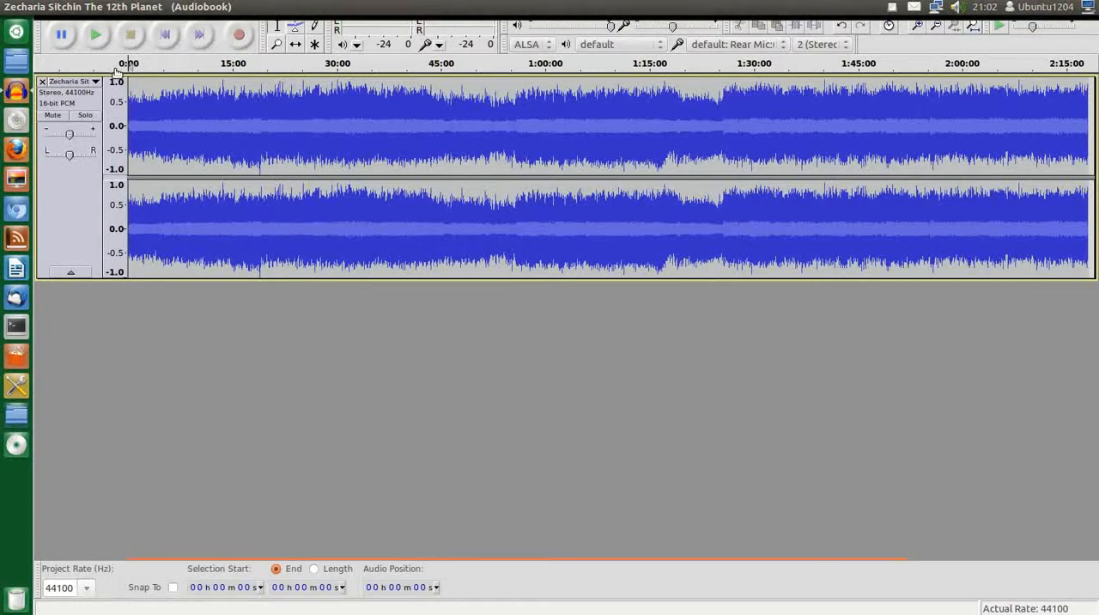
left_click(198, 38)
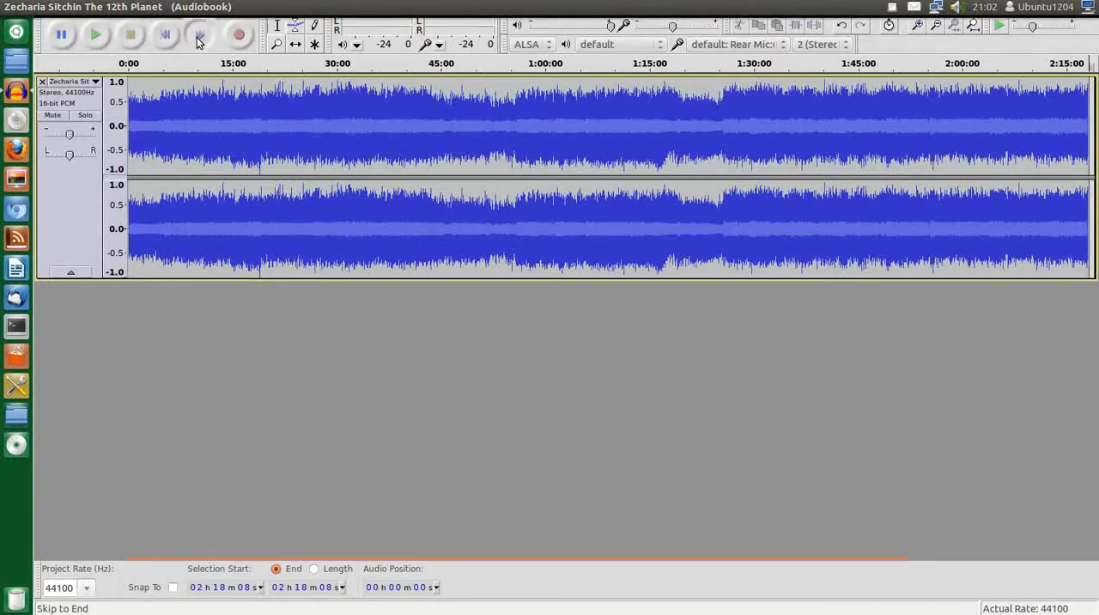
left_click(161, 34)
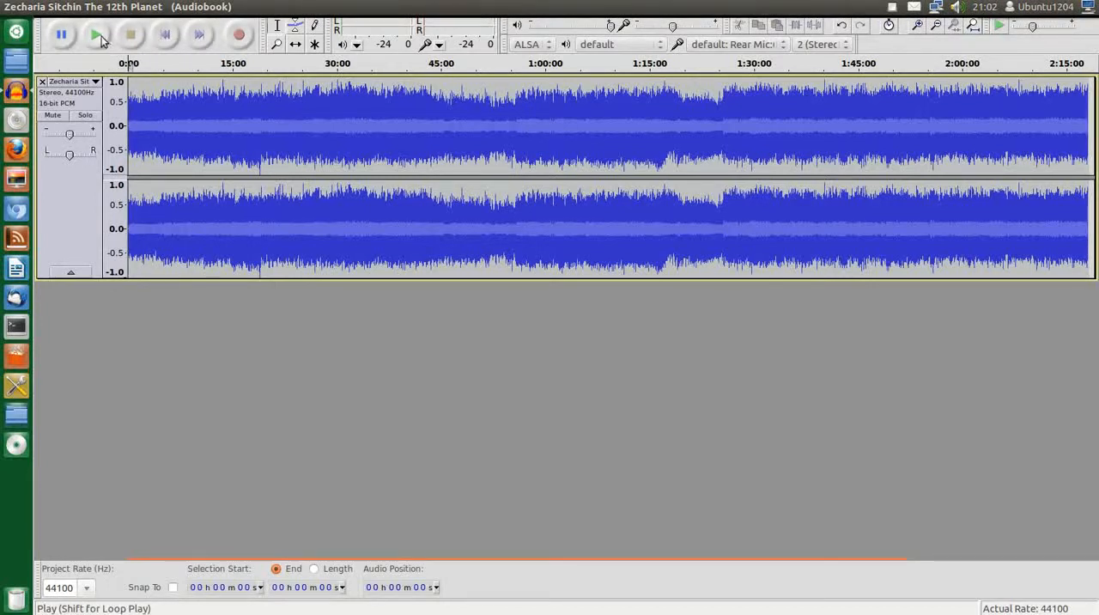
left_click(98, 36)
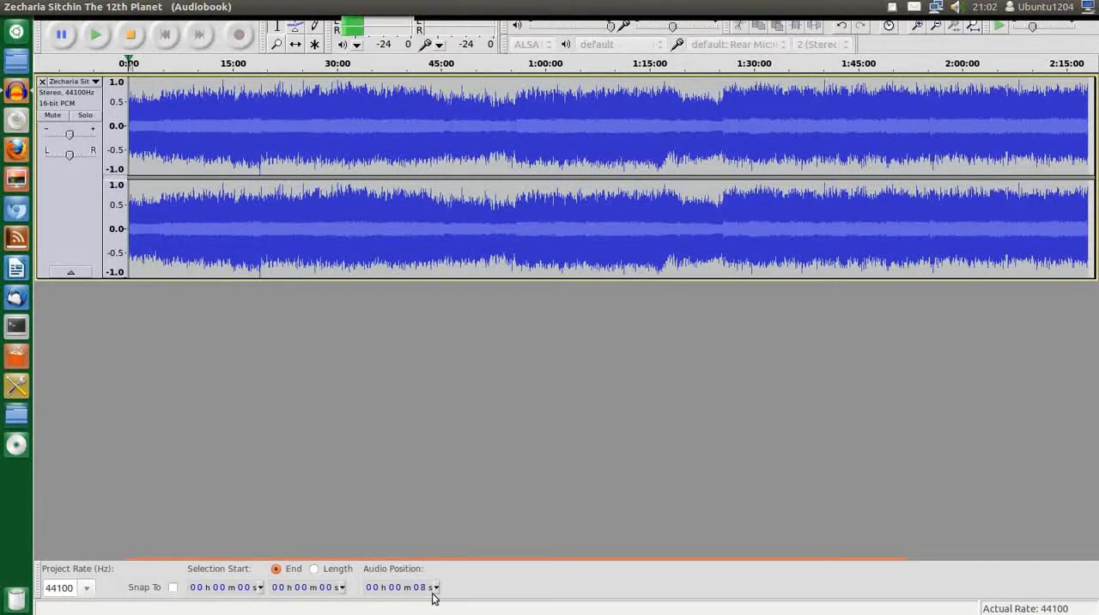
left_click(98, 38)
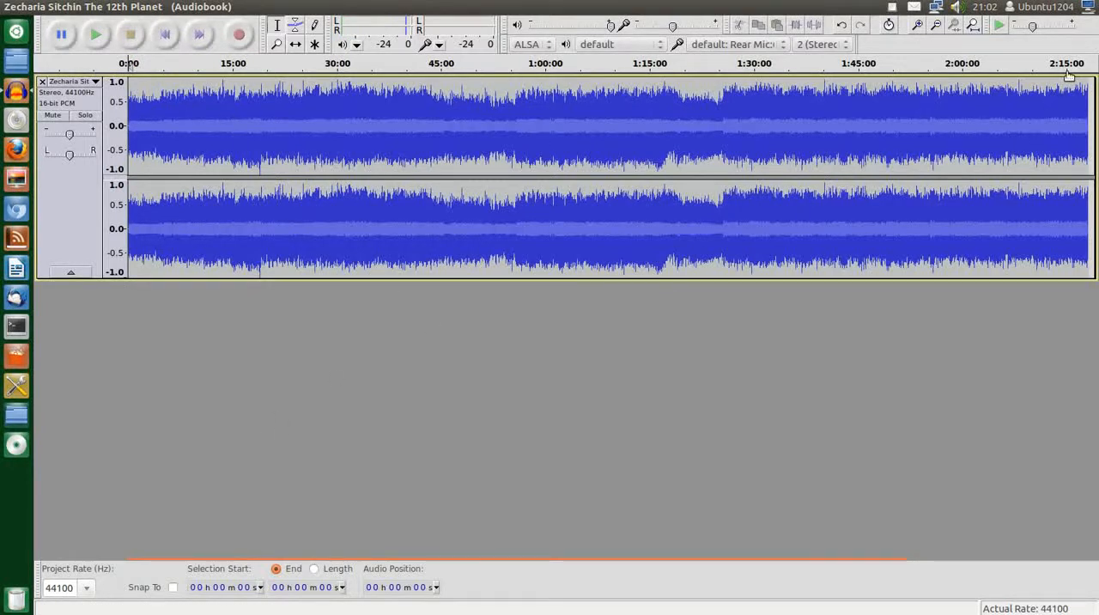
left_click(113, 117)
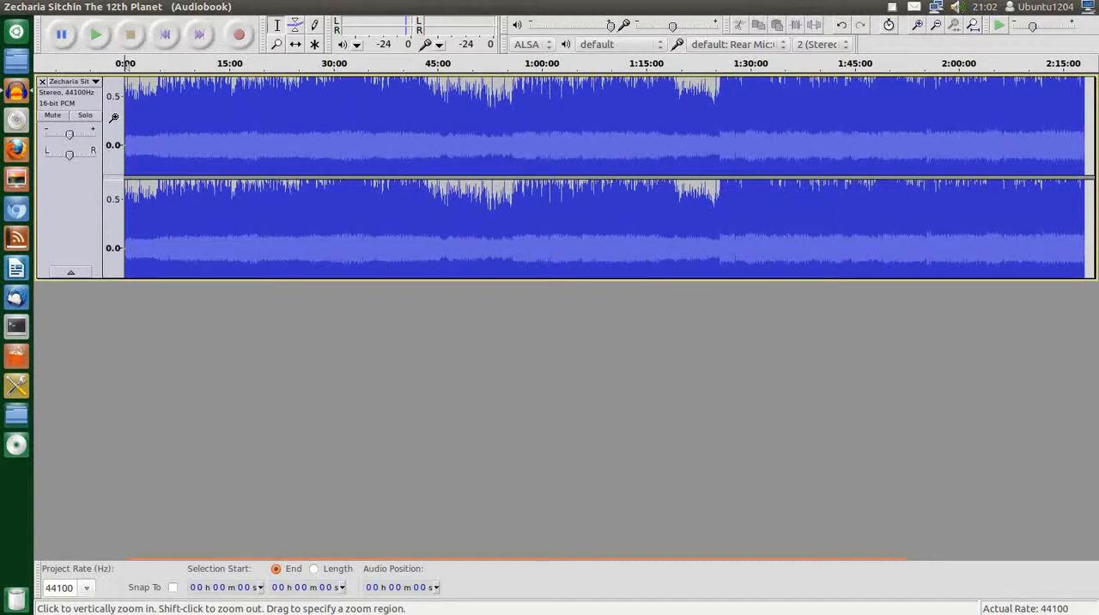
left_click(113, 118)
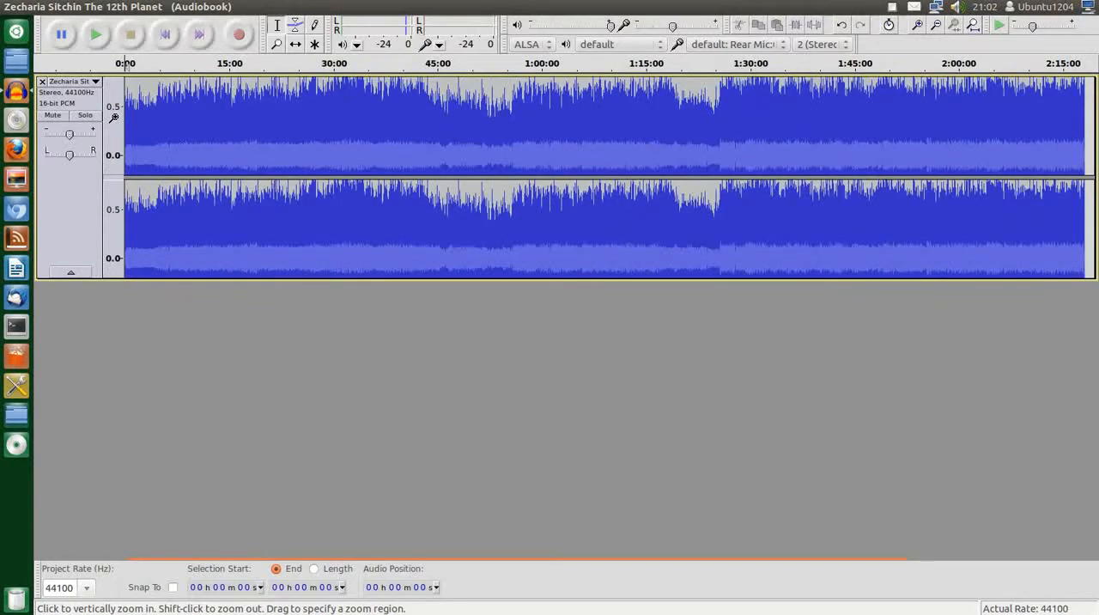
left_click(114, 118, "shift")
left_click(113, 118, "shift")
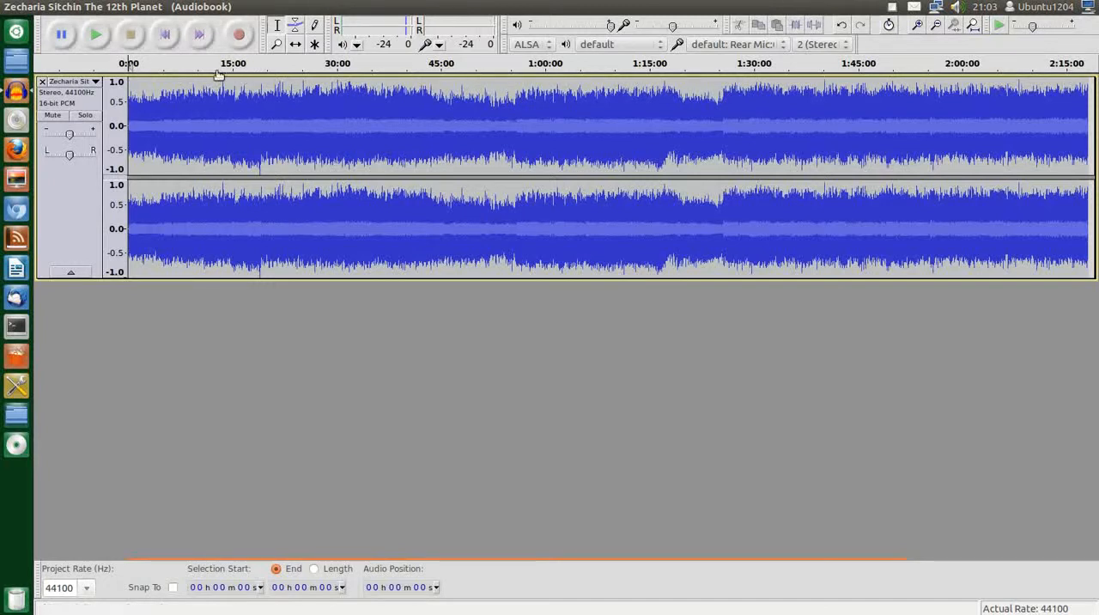
Copy the first 15 min 24 s or so of the audiobook track and paste it into a new project
left_click_drag(234, 86, 115, 95)
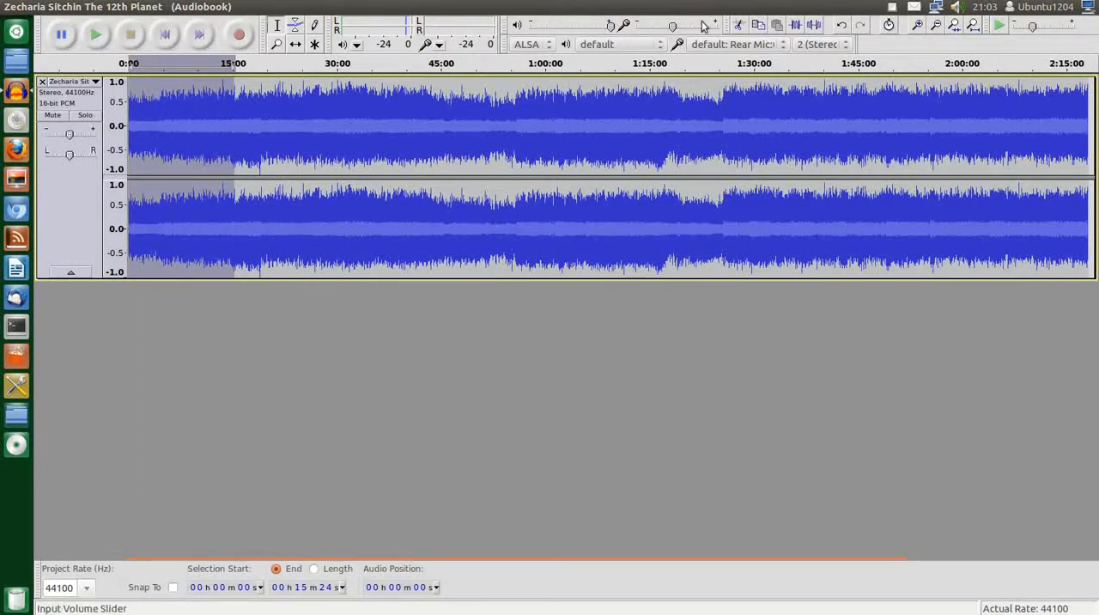
left_click(757, 29)
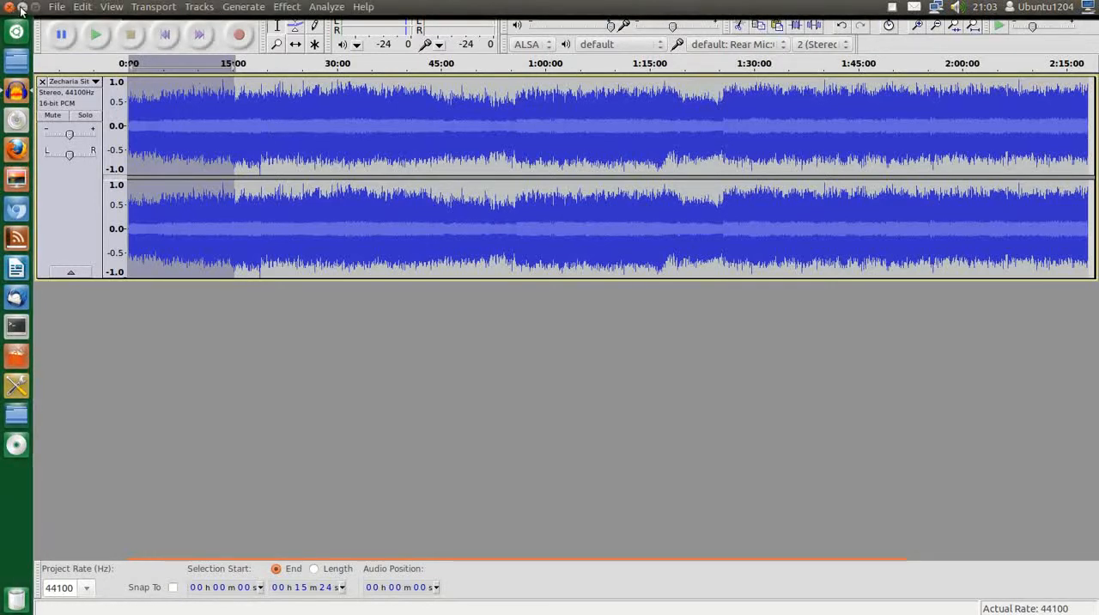
left_click(55, 7)
left_click(65, 29)
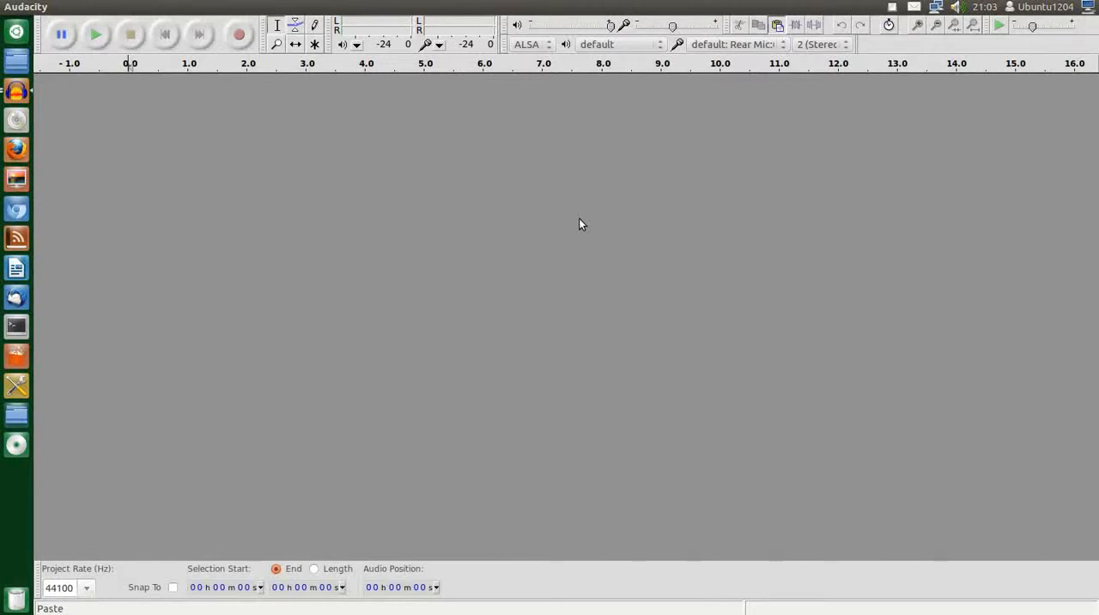
key("ctrl+v")
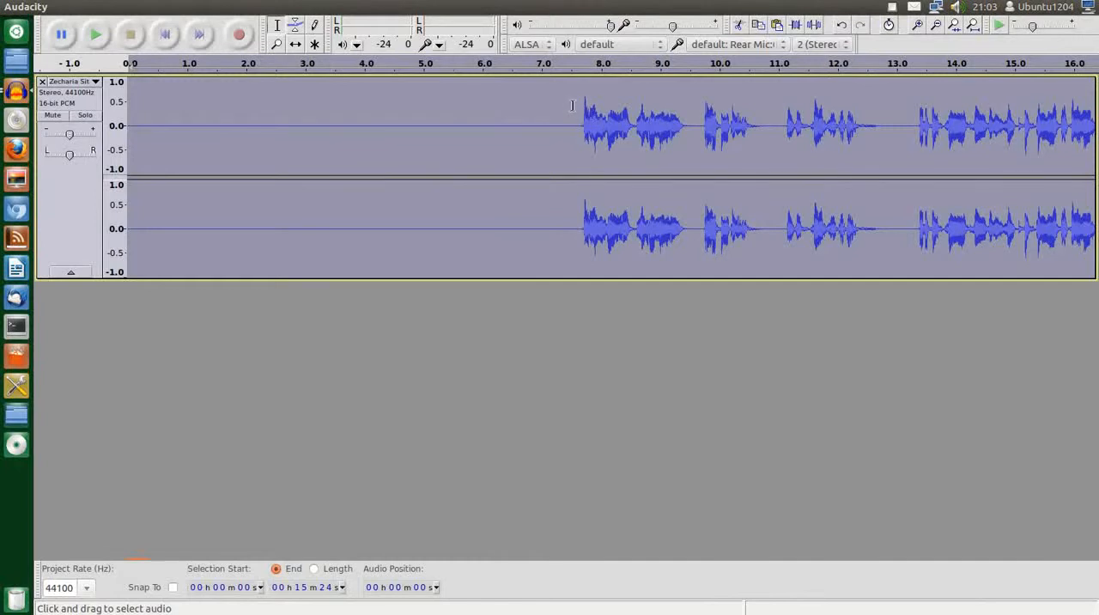
Cut the silence of about 8 seconds from the beginning of the pasted track
left_click_drag(582, 121, 112, 138)
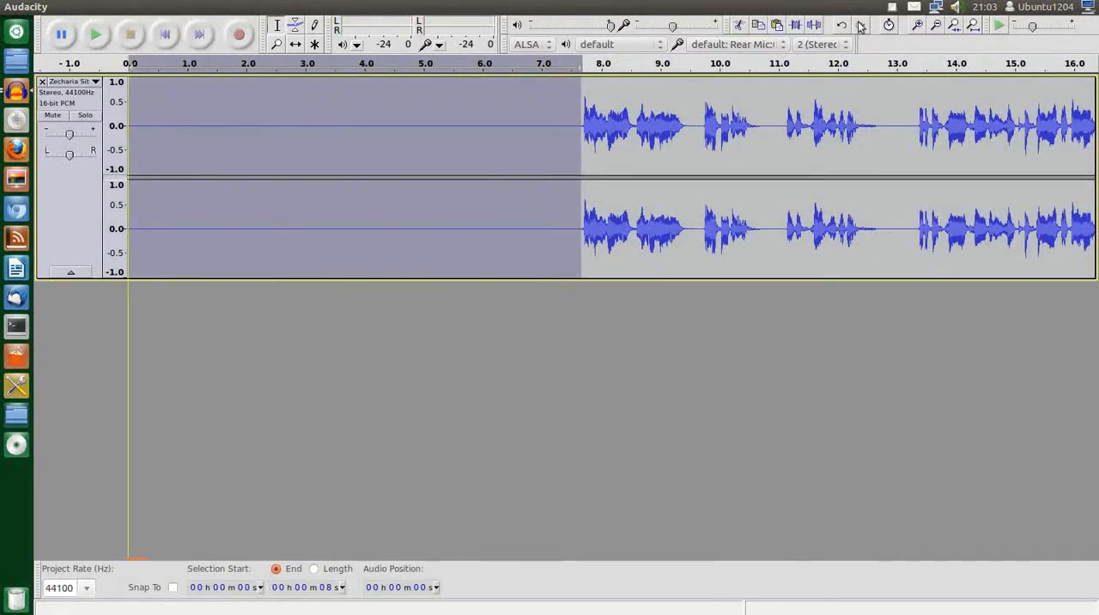
left_click(738, 24)
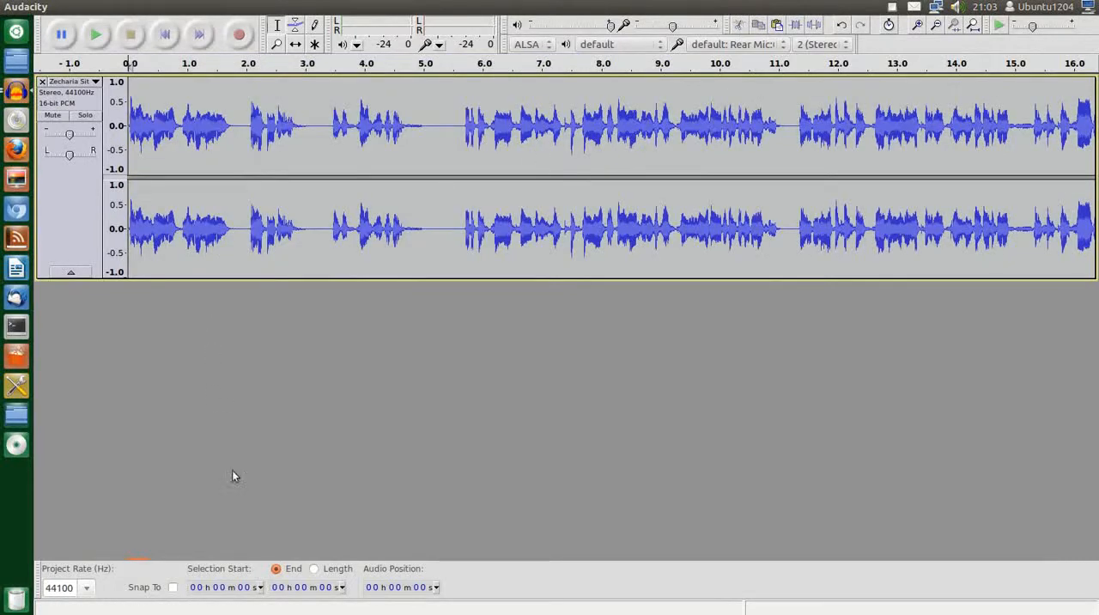
mouse_move(145, 565)
left_click_drag(147, 565, 39, 564)
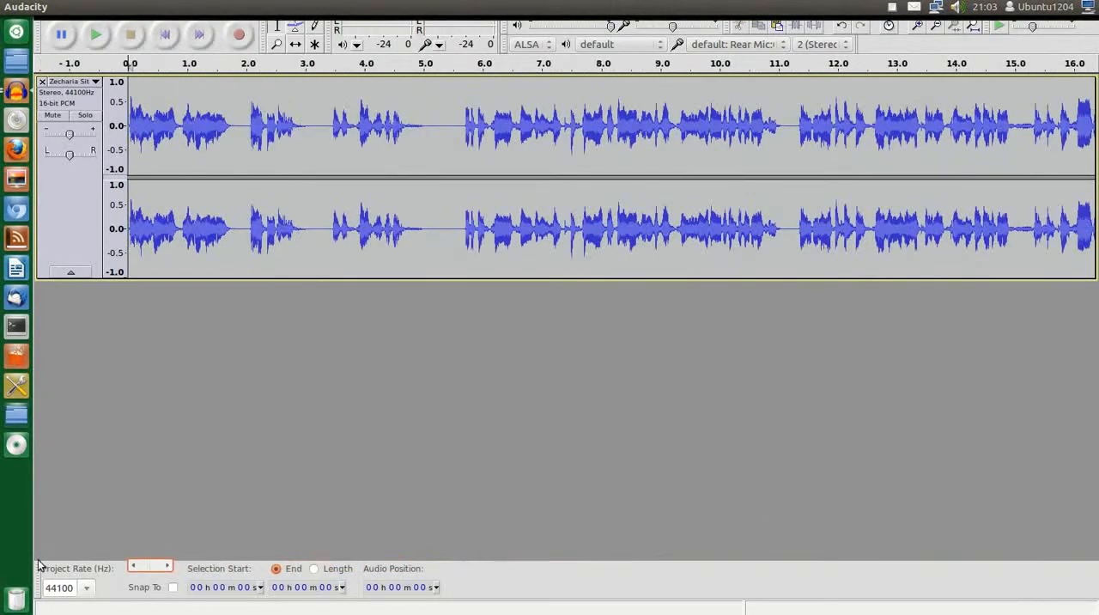
Set up an export of the trimmed audio as an MP3 file named part1 in the Desktop folder
left_click(57, 7)
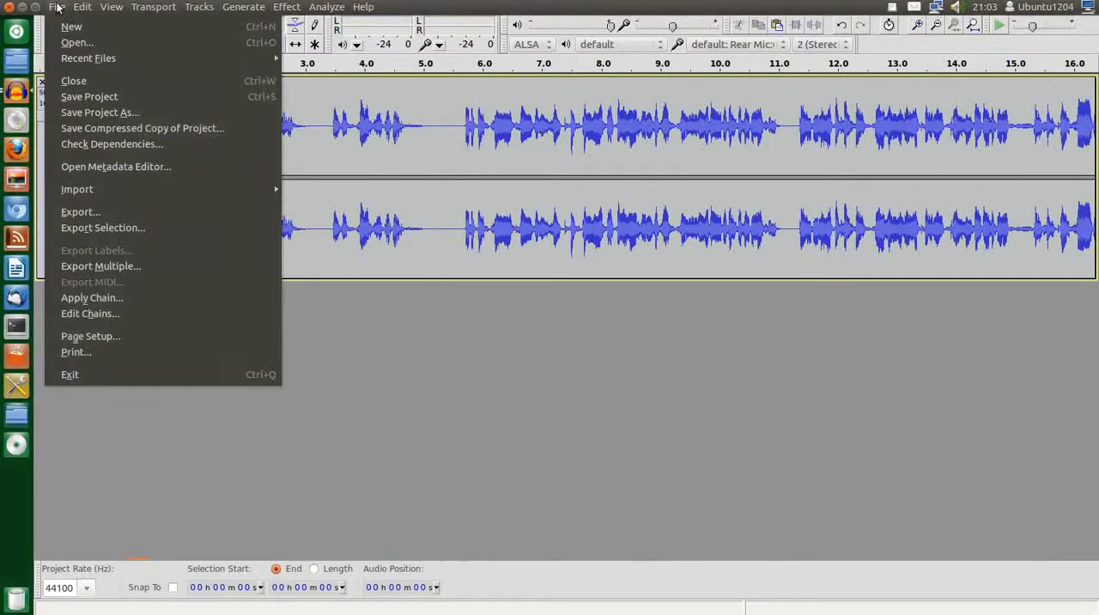
left_click(98, 213)
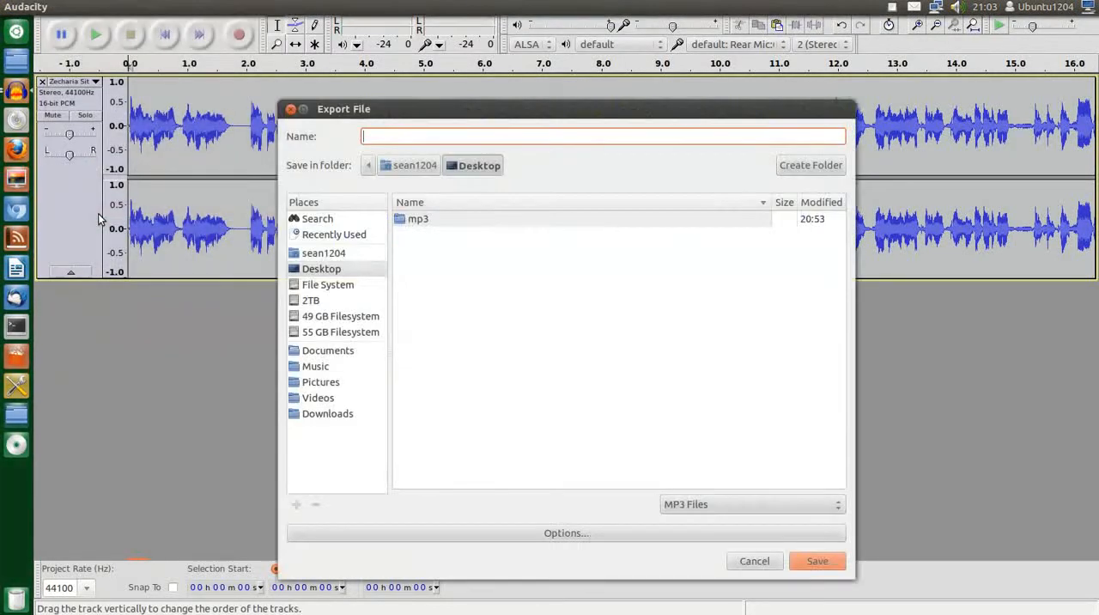
left_click(336, 269)
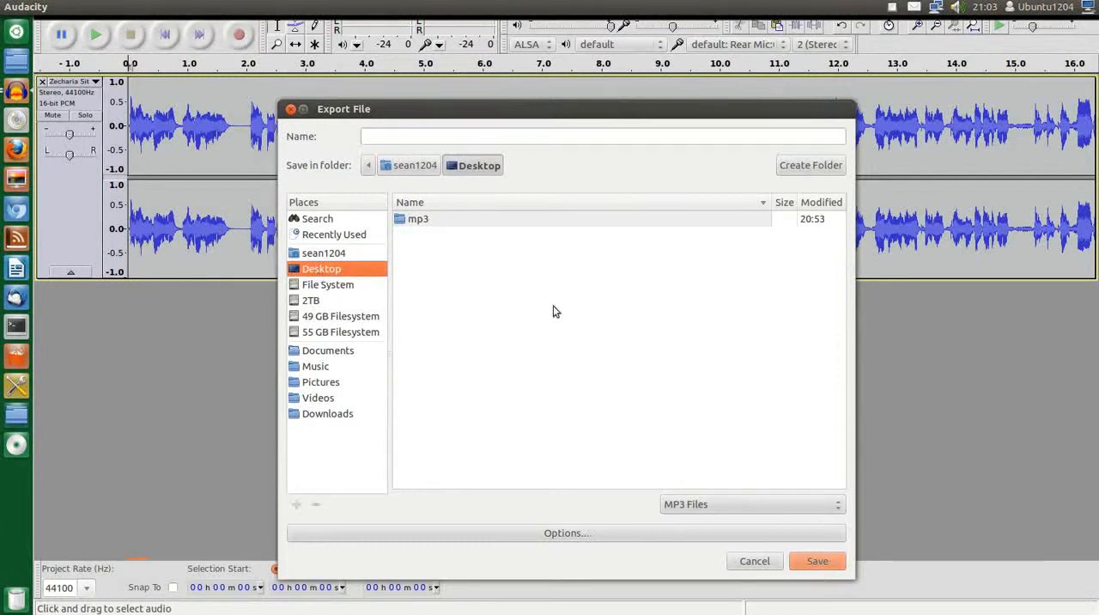
left_click(387, 136)
type("part1")
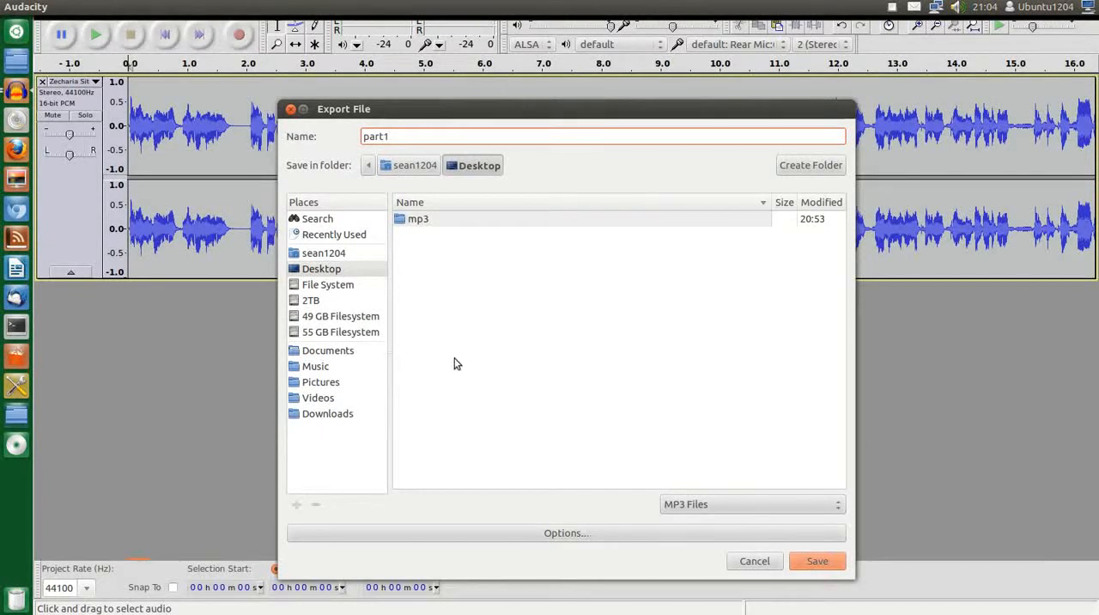
Copy the audiobook video's title from its file name in the Desktop folder, then close both file manager windows
left_click(17, 62)
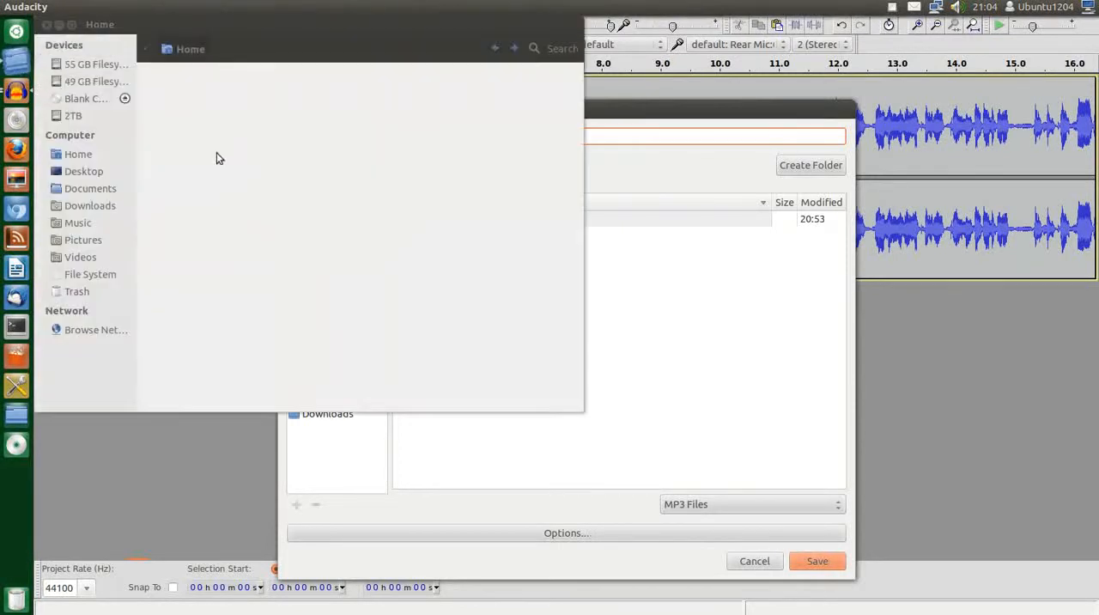
left_click(84, 171)
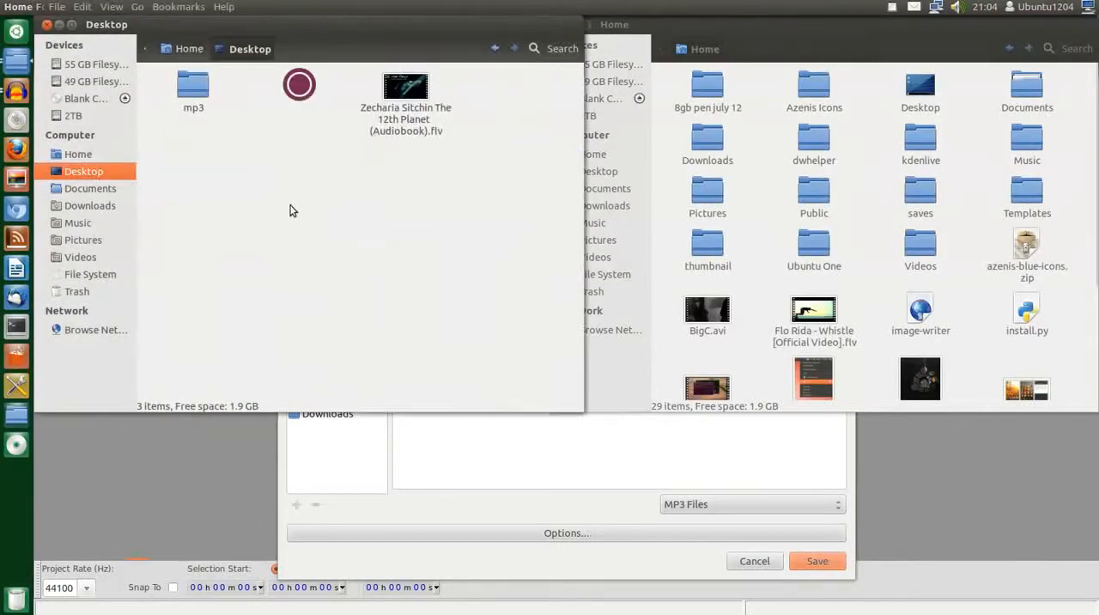
right_click(386, 96)
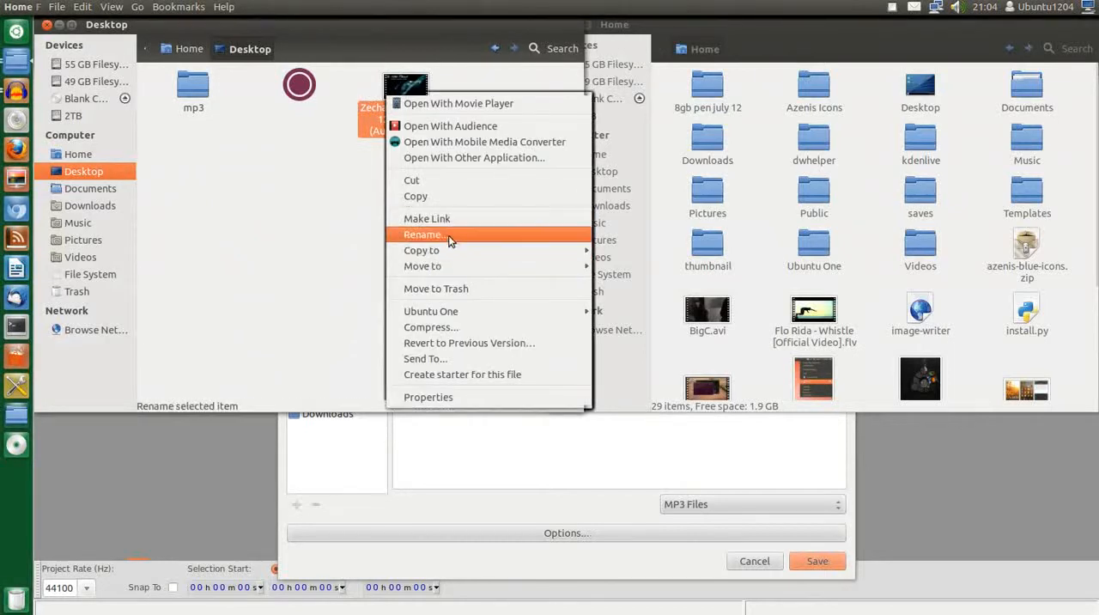
left_click(446, 233)
left_click_drag(362, 108, 425, 130)
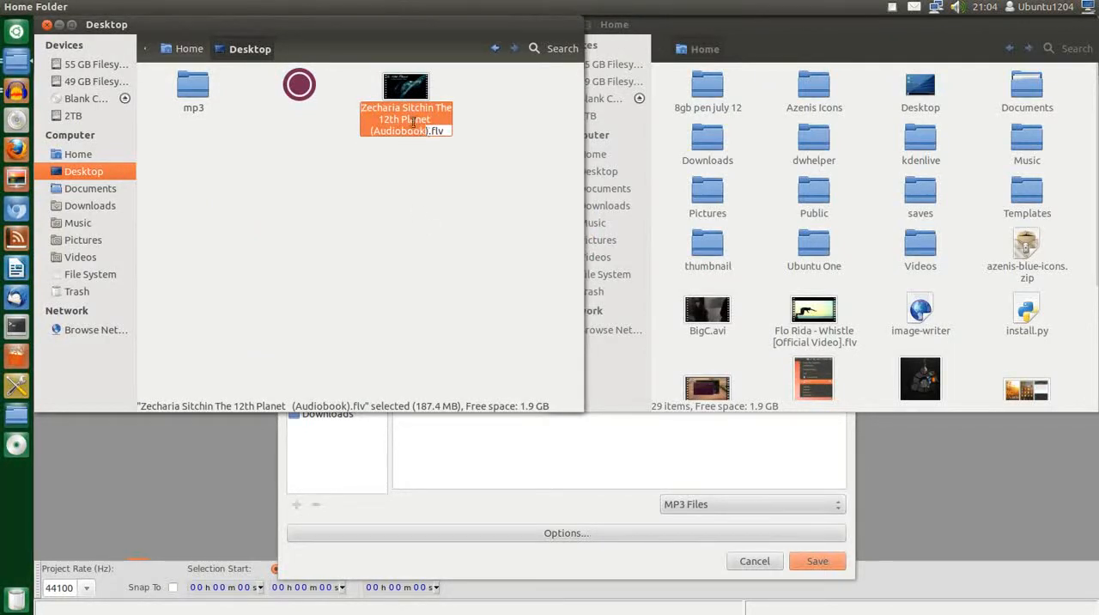
right_click(418, 129)
left_click(430, 151)
left_click(48, 25)
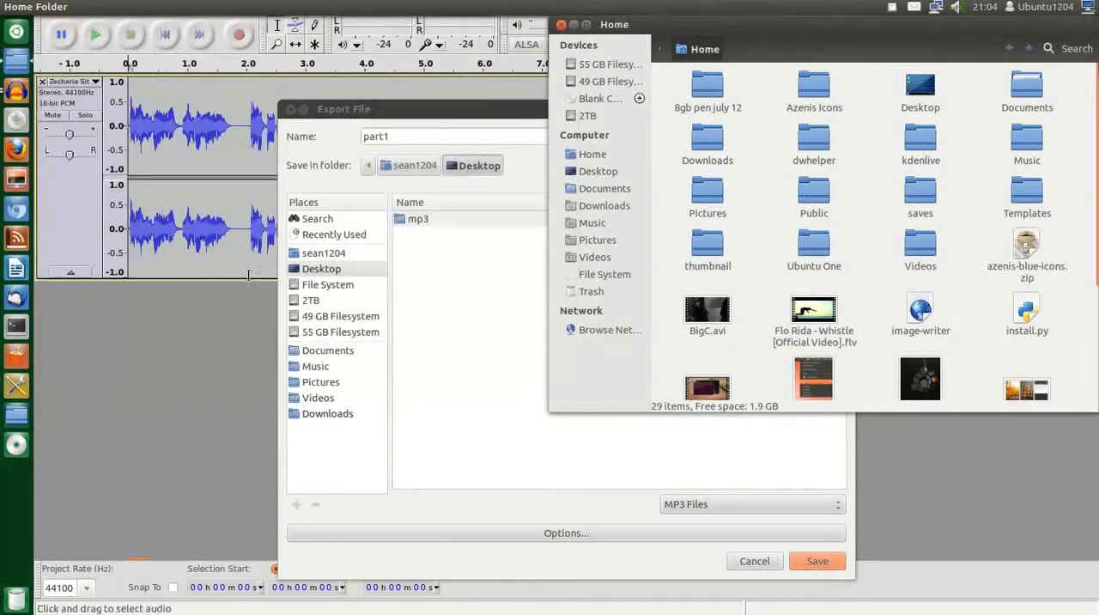
left_click(562, 25)
Replace the export file name with the copied title, ending in Part1: "Zecharia Sitchin The 12th Planet Part1"
left_click_drag(389, 136, 360, 138)
right_click(367, 137)
left_click(381, 177)
key("BackSpace")
key("BackSpace")
key("BackSpace")
key("BackSpace")
key("BackSpace")
key("BackSpace")
key("BackSpace")
key("BackSpace")
key("BackSpace")
key("BackSpace")
key("BackSpace")
key("BackSpace")
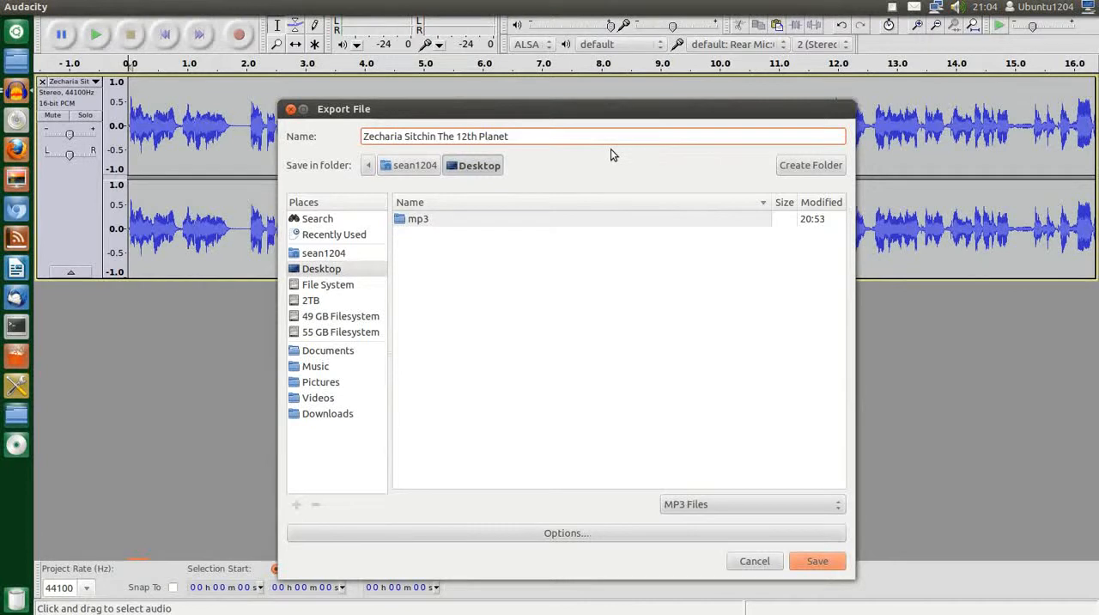
type("Part1")
Export the project to the Desktop folder in the MP3 Files format with blank metadata
left_click(766, 503)
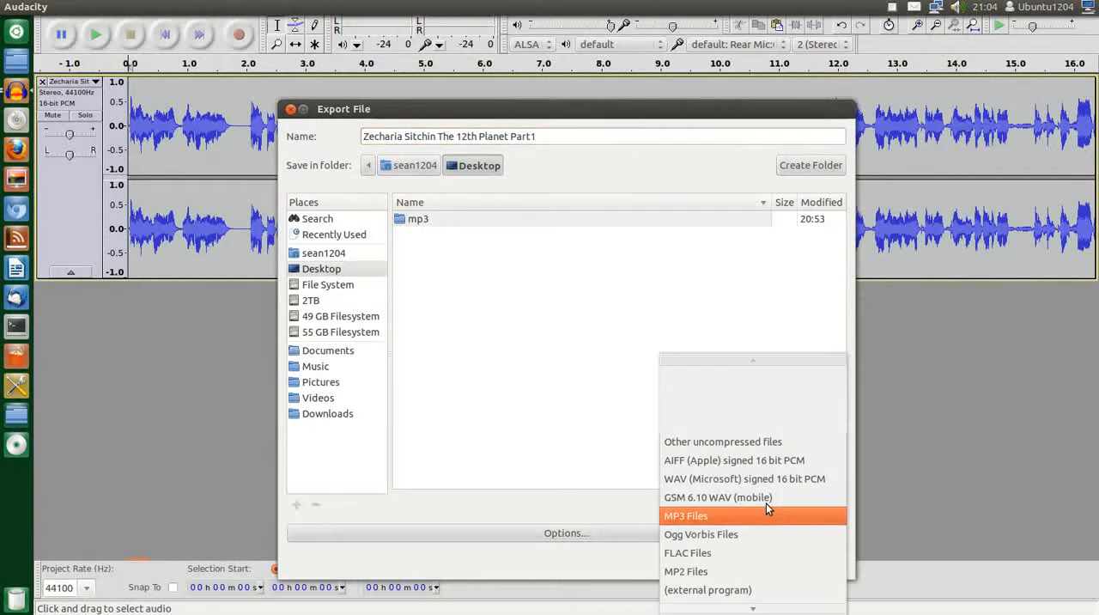
left_click(711, 515)
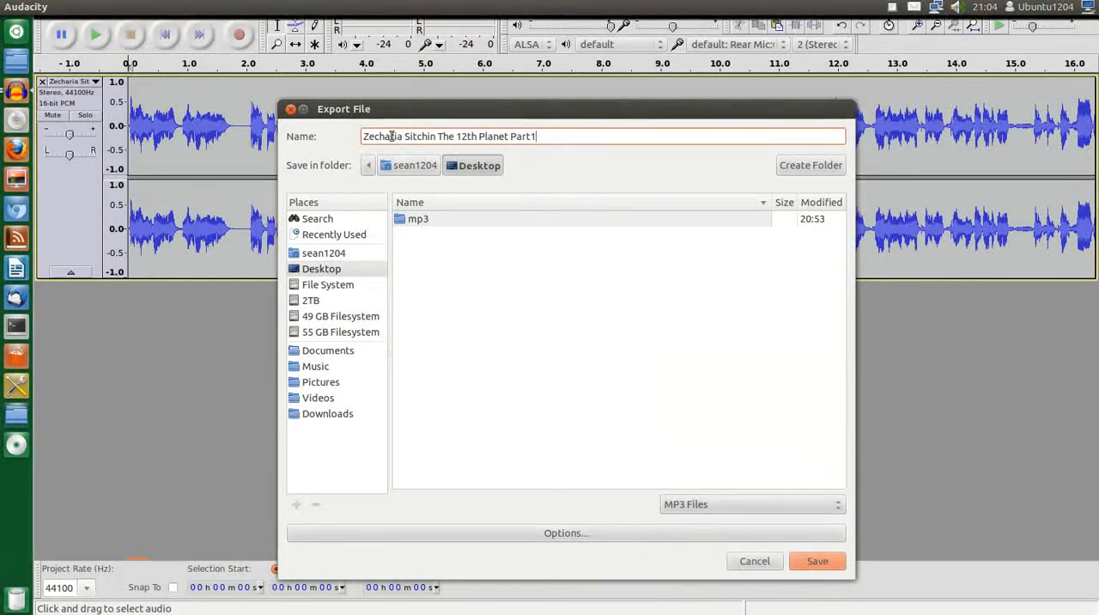
left_click(308, 273)
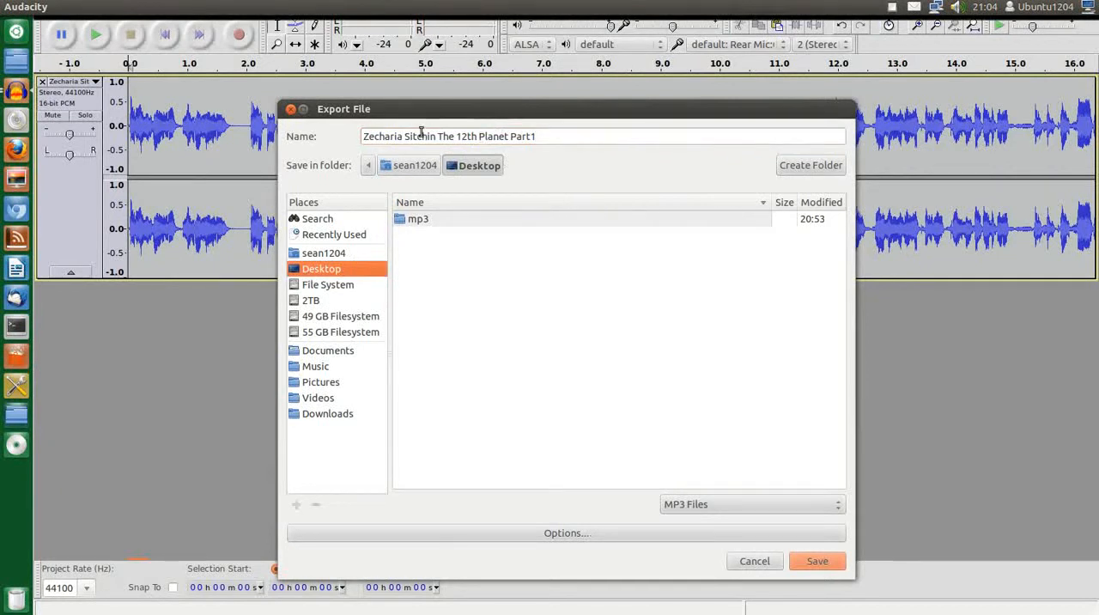
left_click(820, 562)
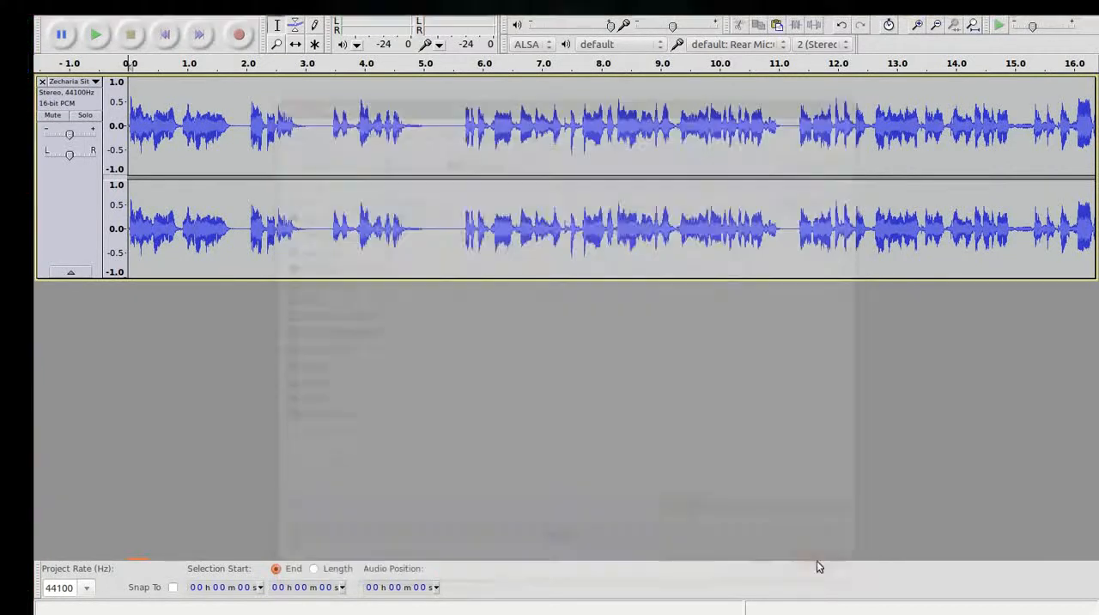
left_click(697, 451)
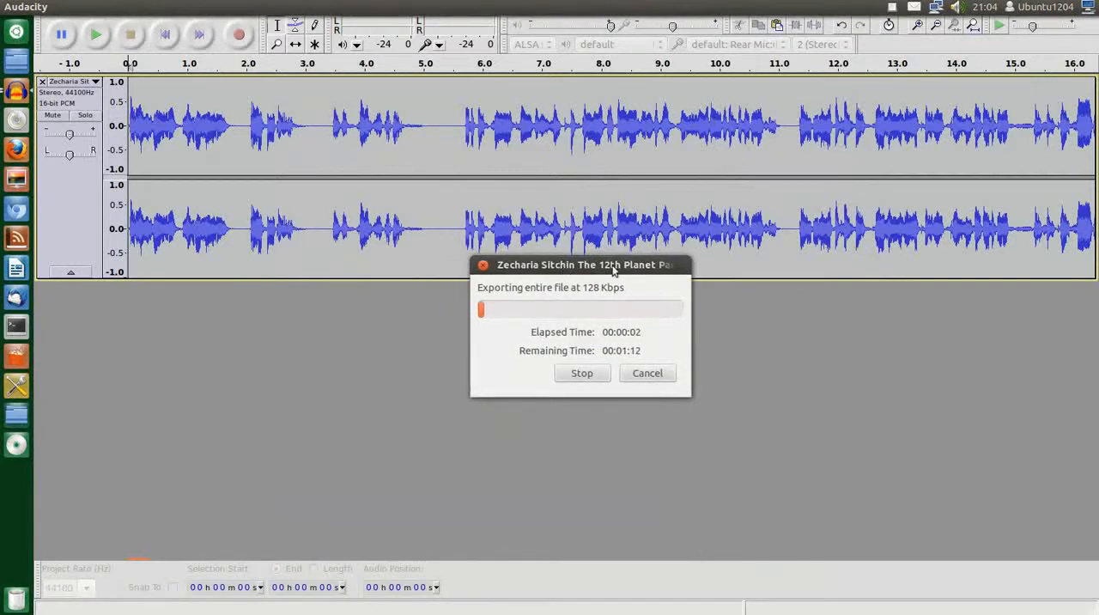
left_click(892, 6)
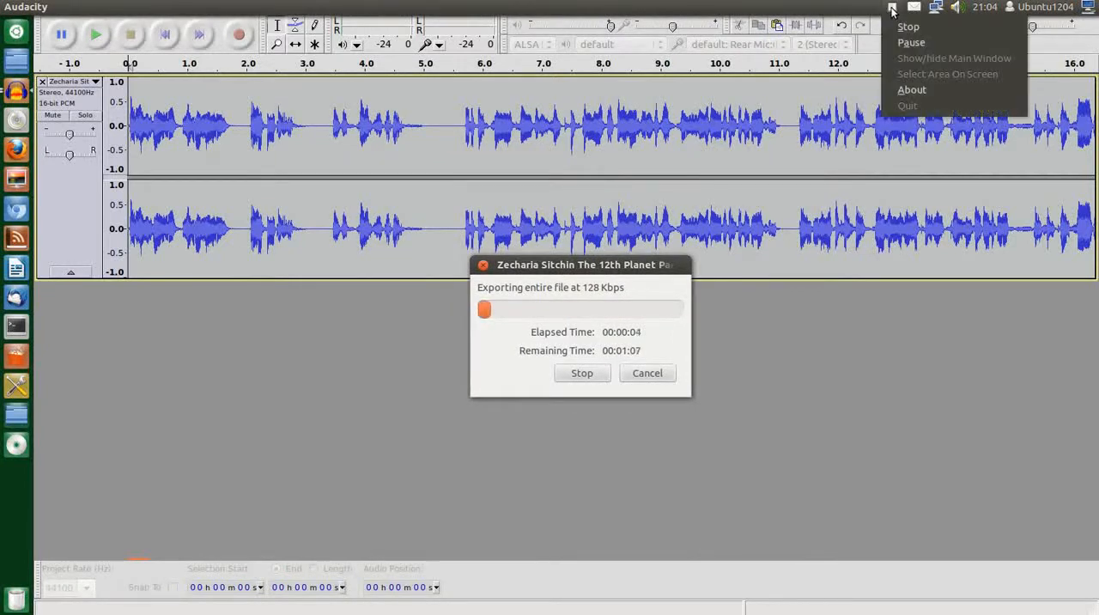
left_click(910, 25)
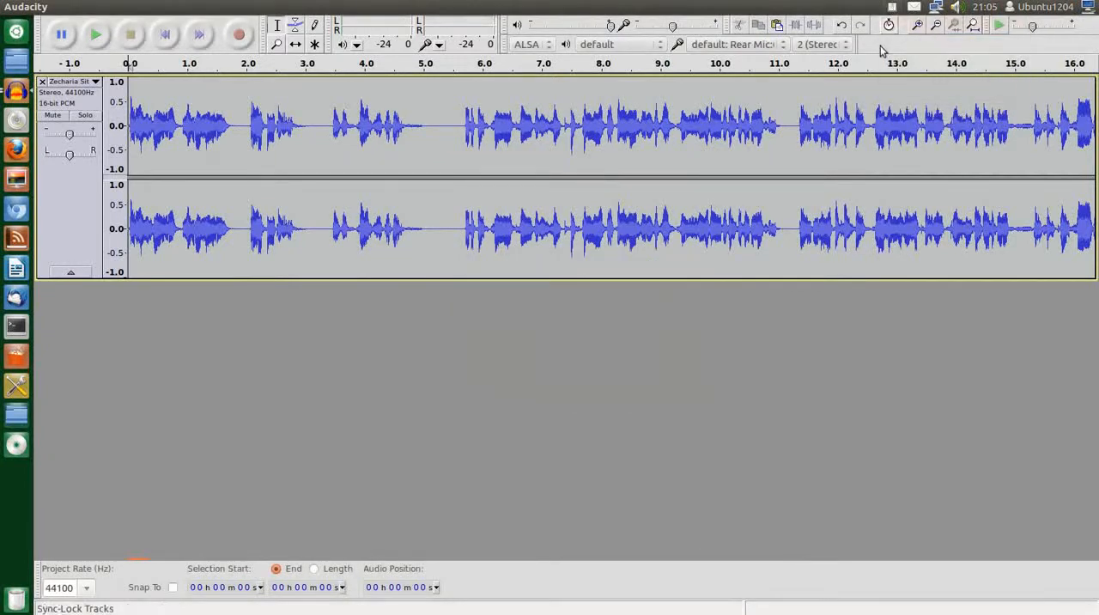
Close the part 1 project without saving and copy the full track's section from about 14 min 55 s to 31 min 00 s
left_click(8, 8)
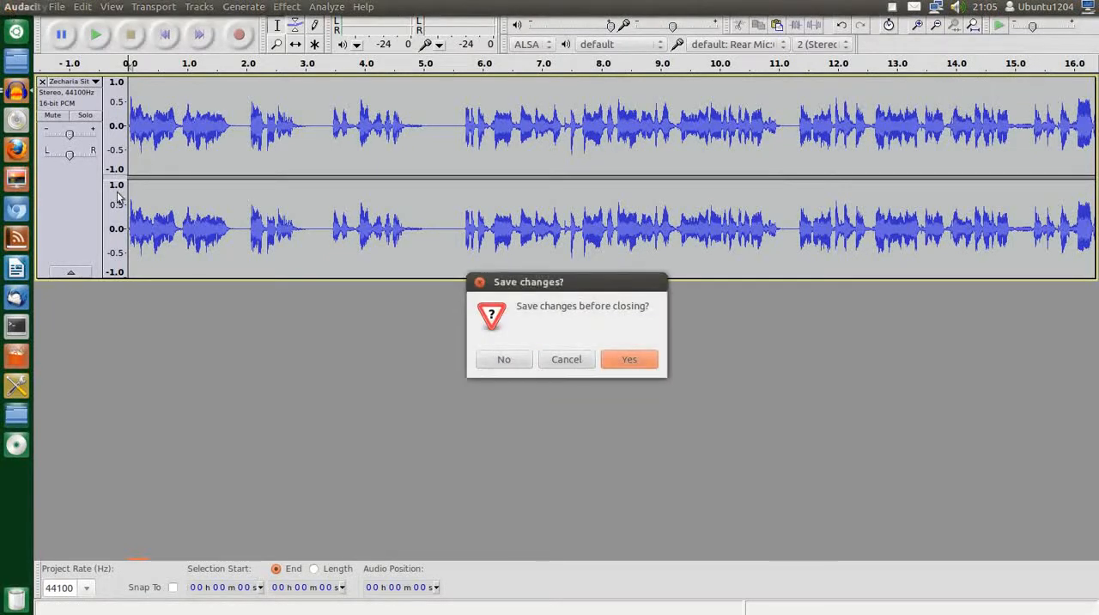
left_click(503, 359)
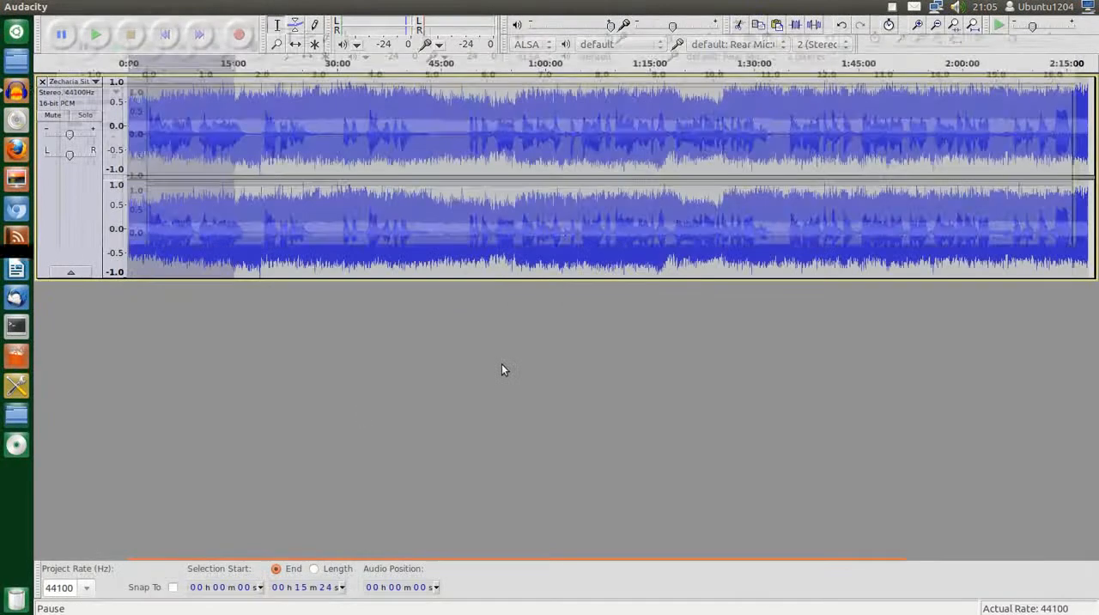
left_click(343, 87)
left_click_drag(344, 88, 232, 93)
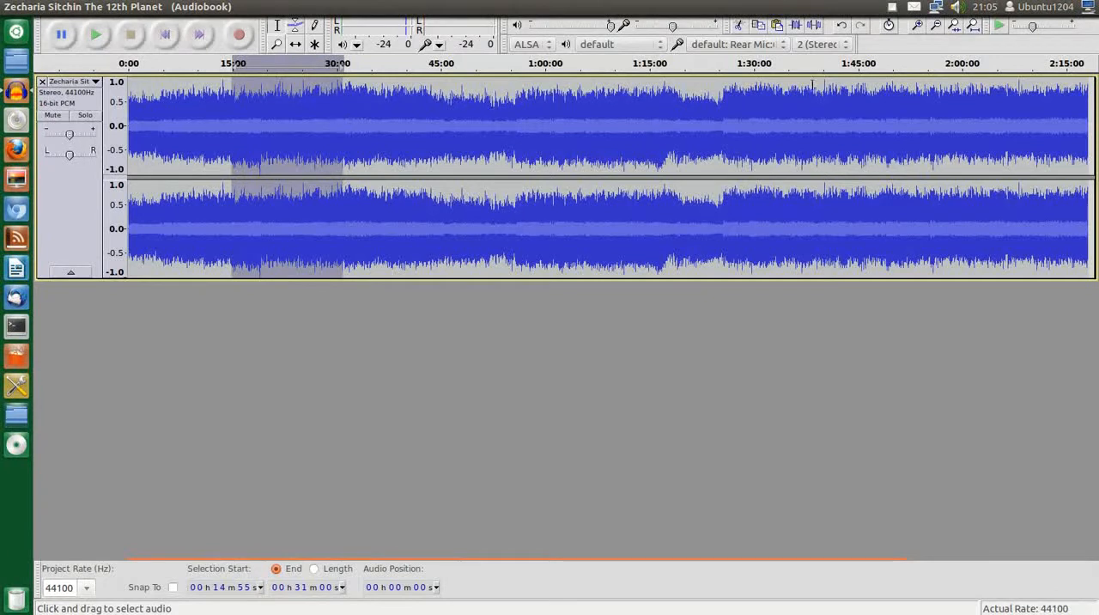
left_click(759, 30)
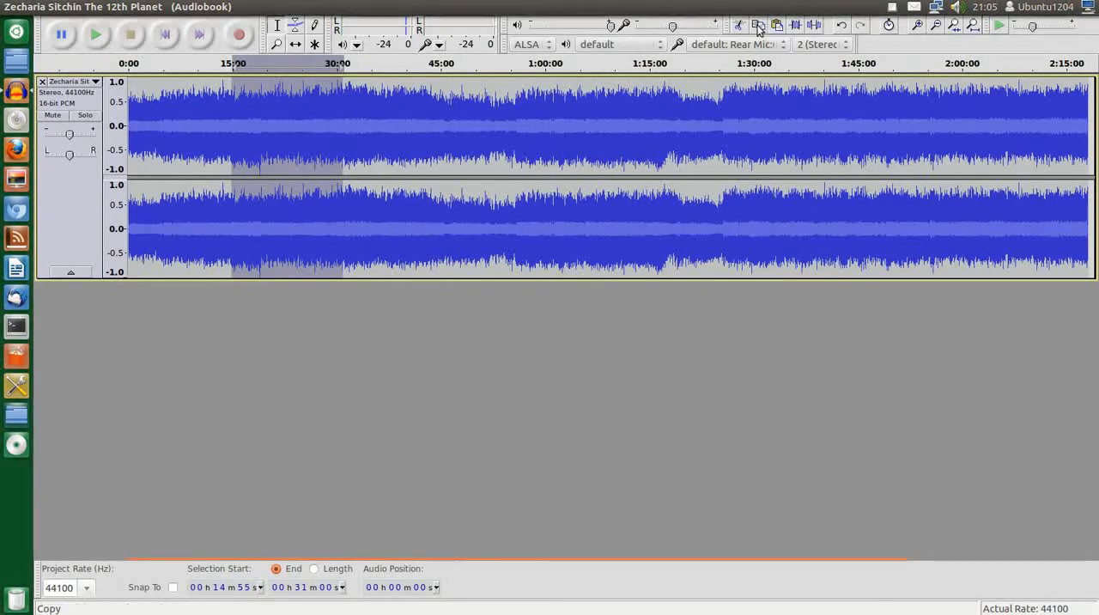
Create a new project and paste the copied second section into it
left_click(54, 8)
left_click(63, 29)
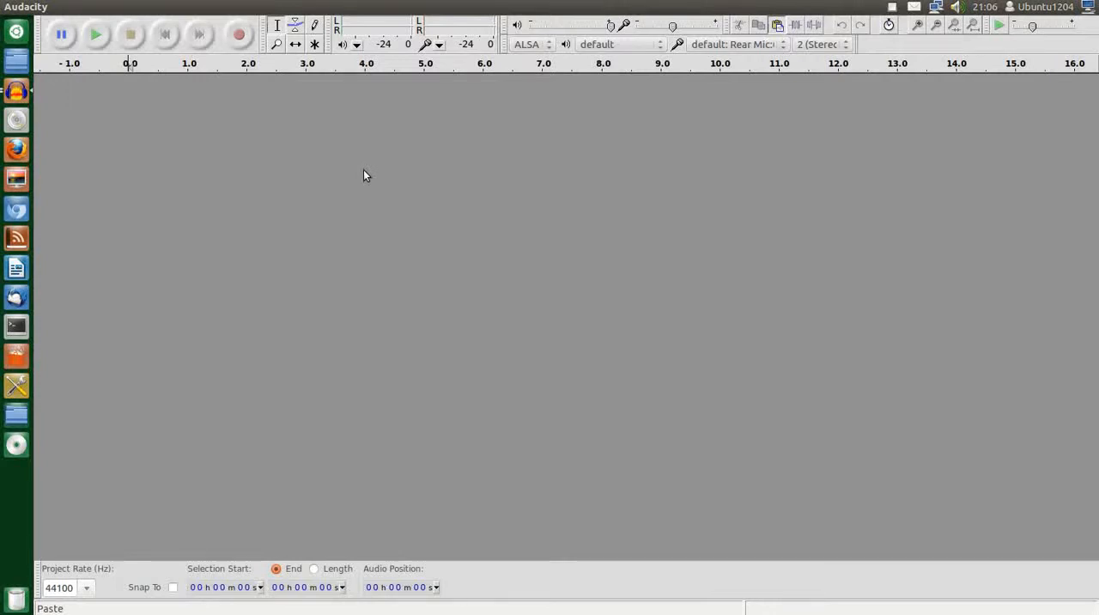
key("ctrl+v")
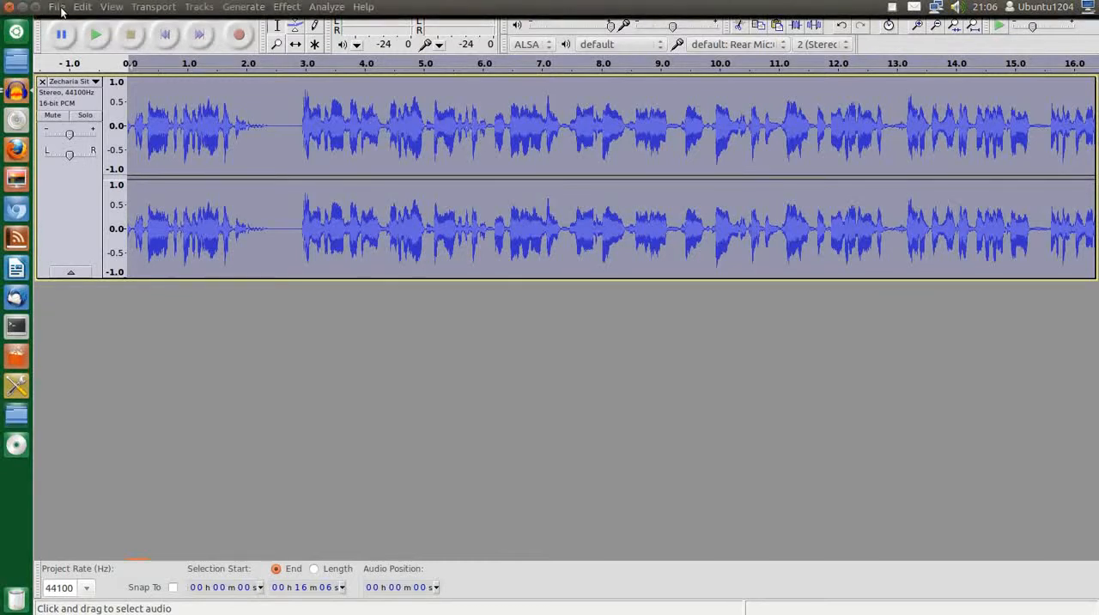
Export the second section to the Desktop folder as "Zecharia Sitchin The 12th Planet Part2.mp3" with blank metadata
left_click(57, 6)
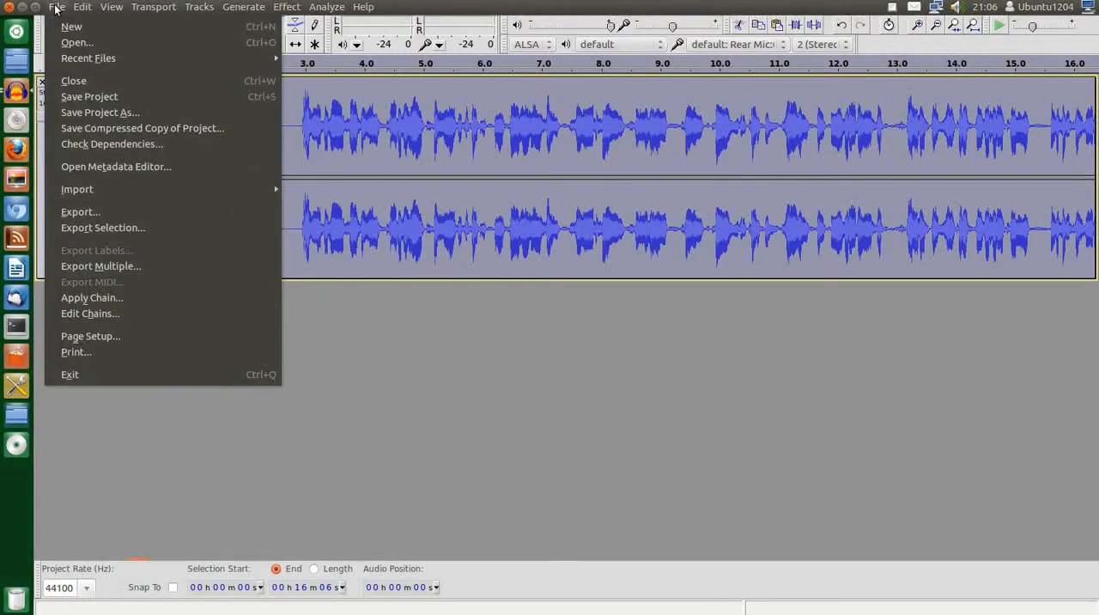
left_click(74, 218)
left_click(485, 237)
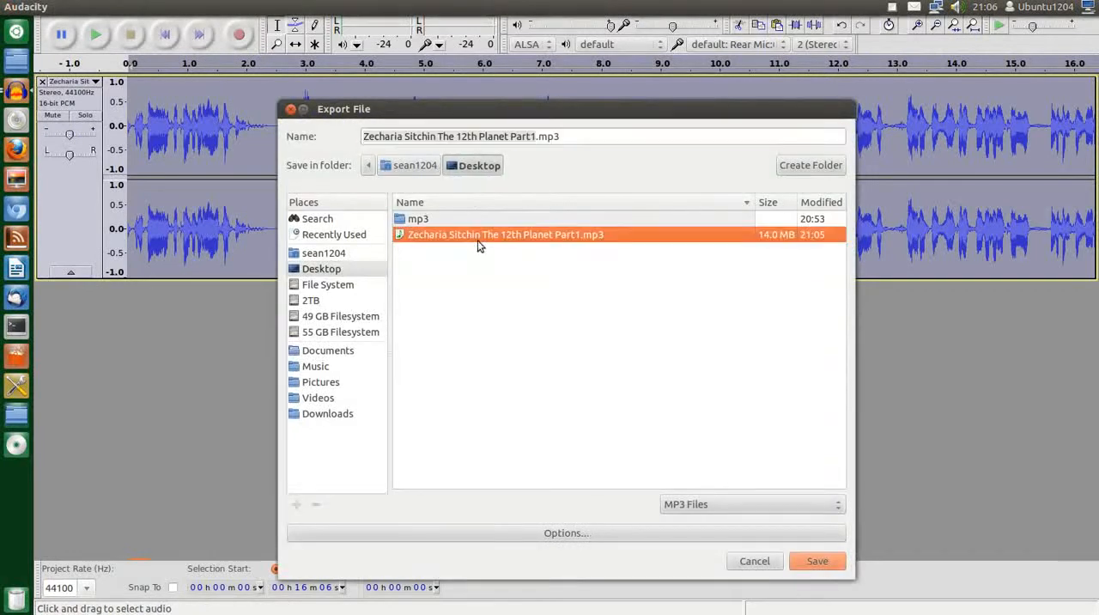
left_click(539, 138)
key("BackSpace")
type("2")
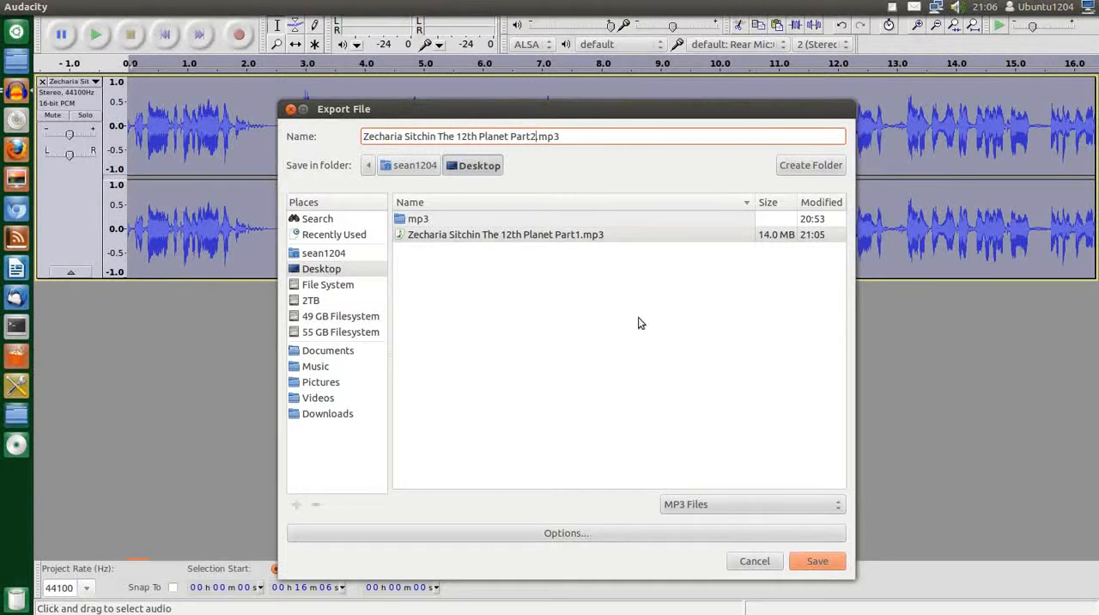
left_click(817, 558)
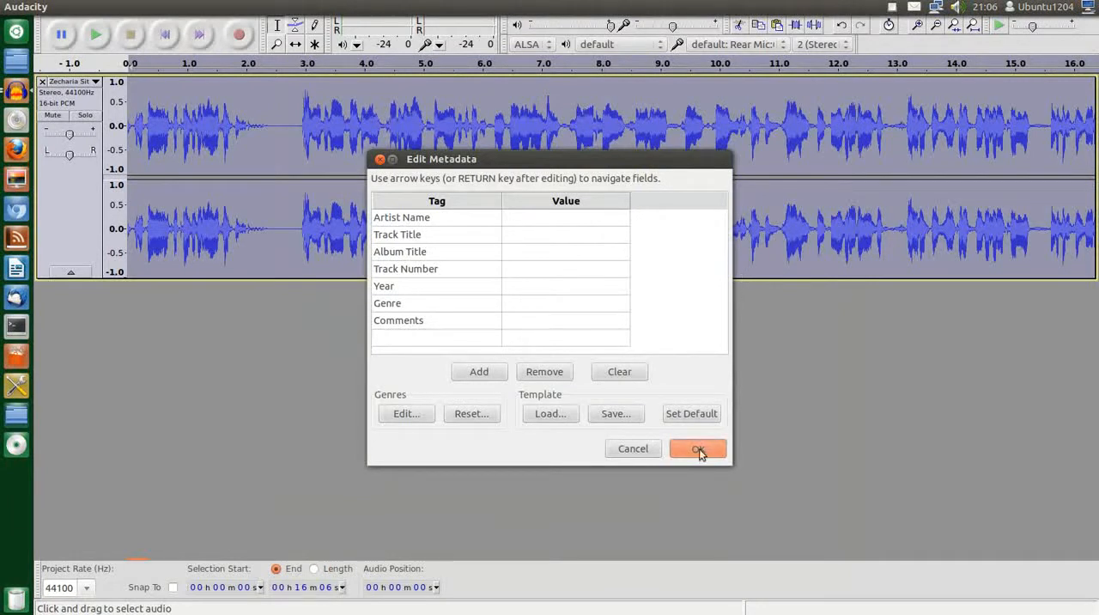
left_click(699, 448)
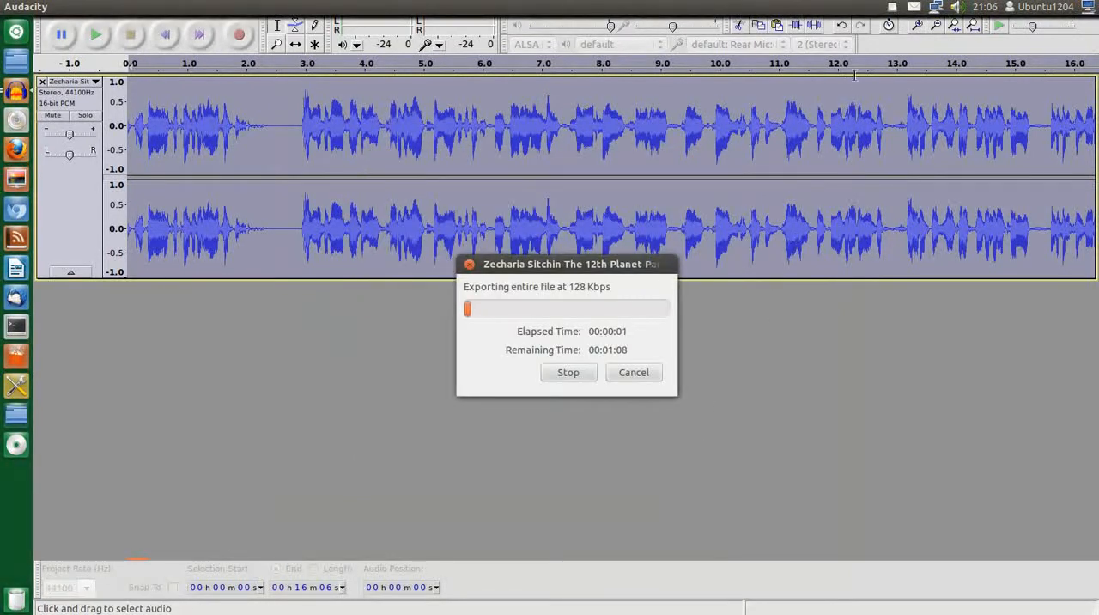
left_click(891, 9)
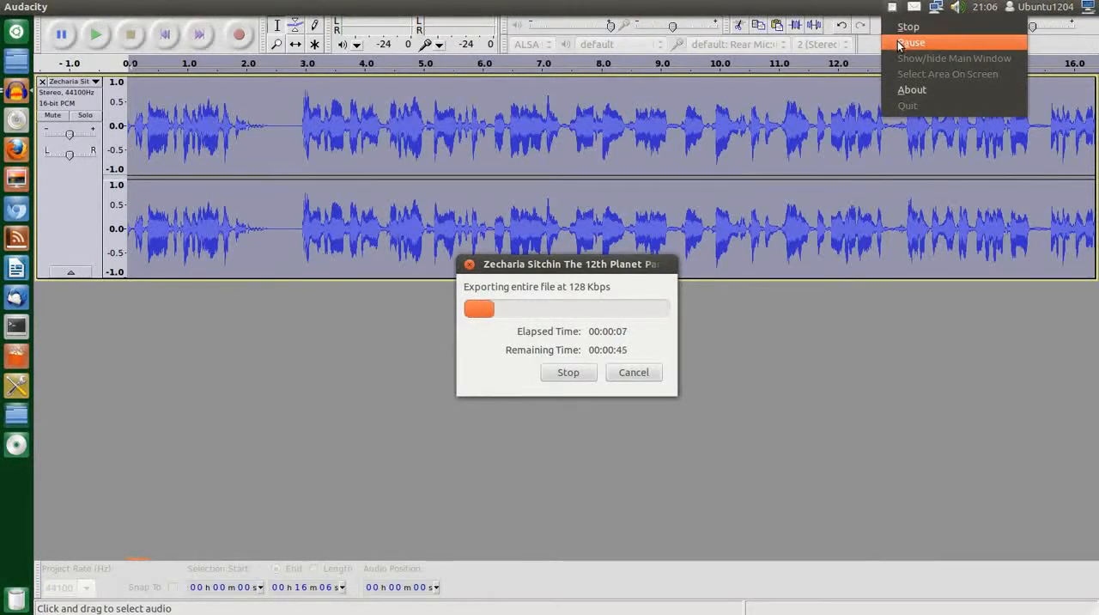
left_click(899, 43)
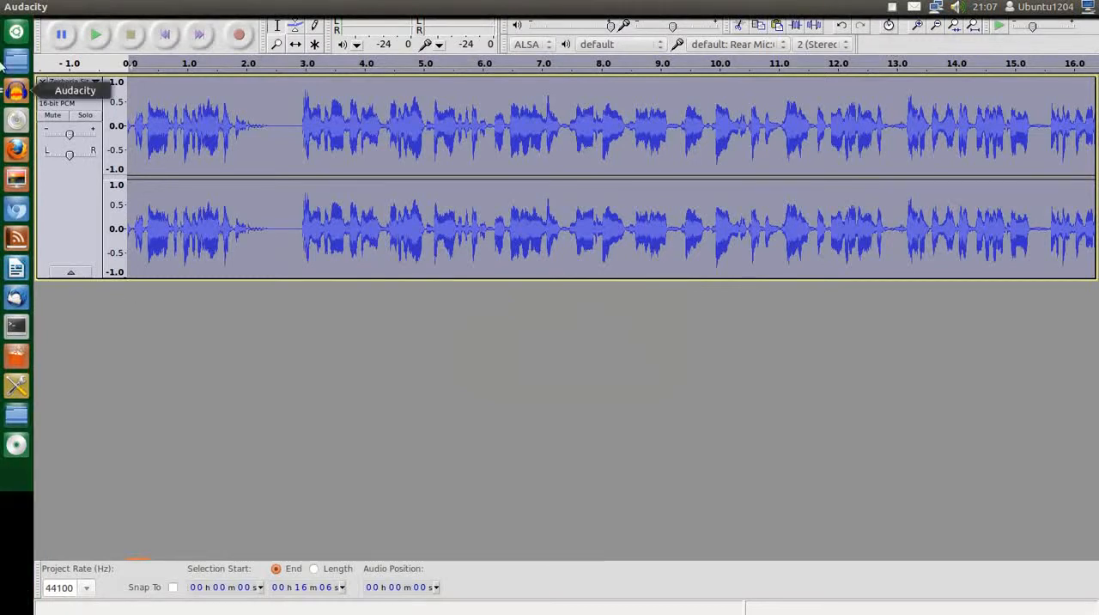
Close the part 2 project without saving and copy about the first 1 h 07 min 26 s of the full track
left_click(9, 7)
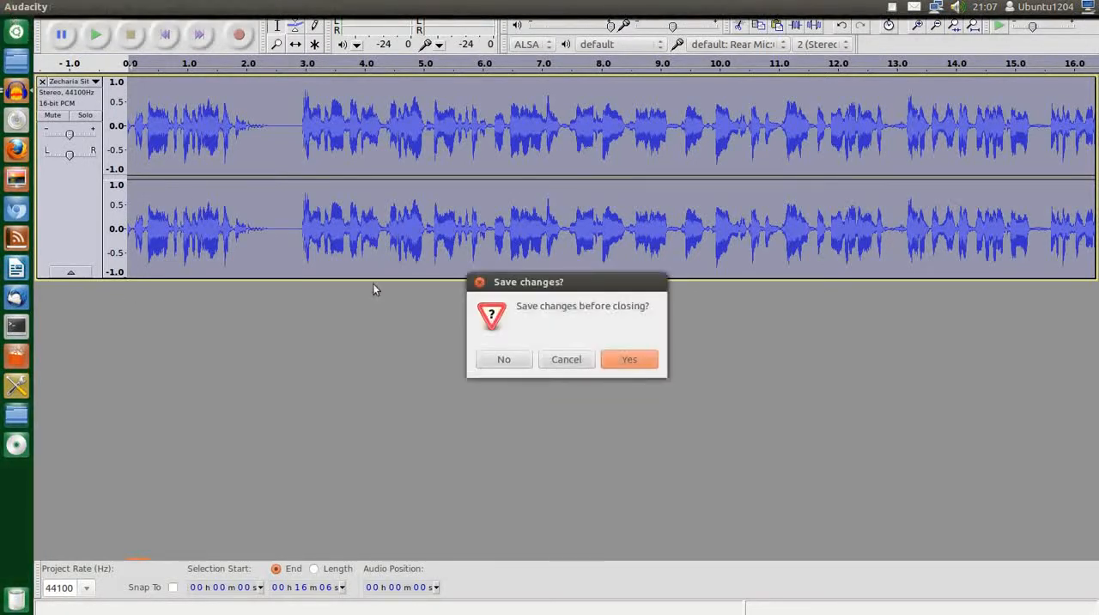
left_click(486, 361)
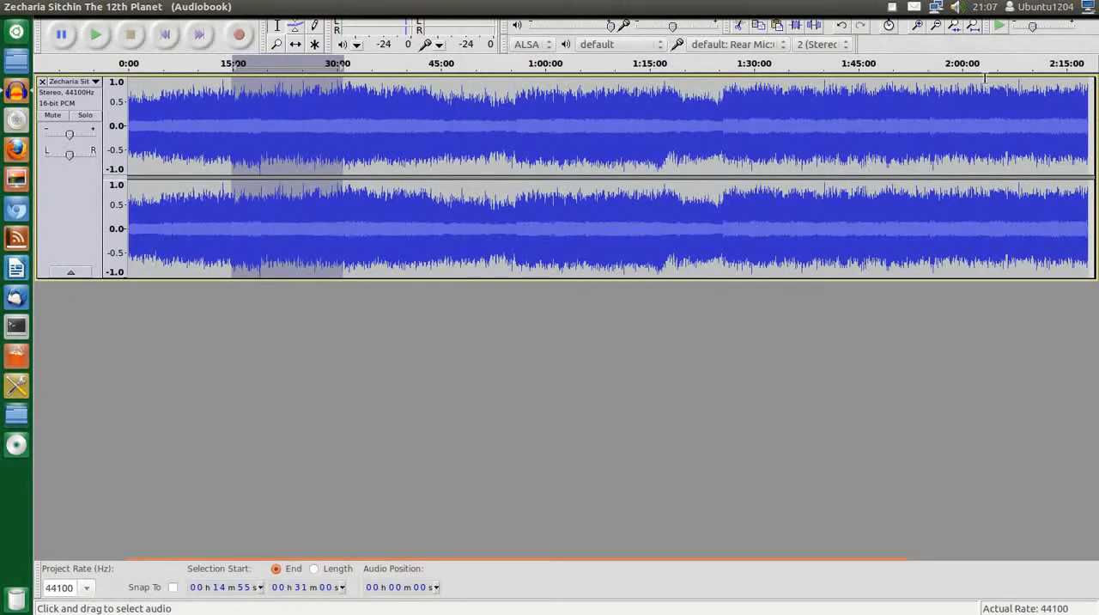
left_click(596, 82)
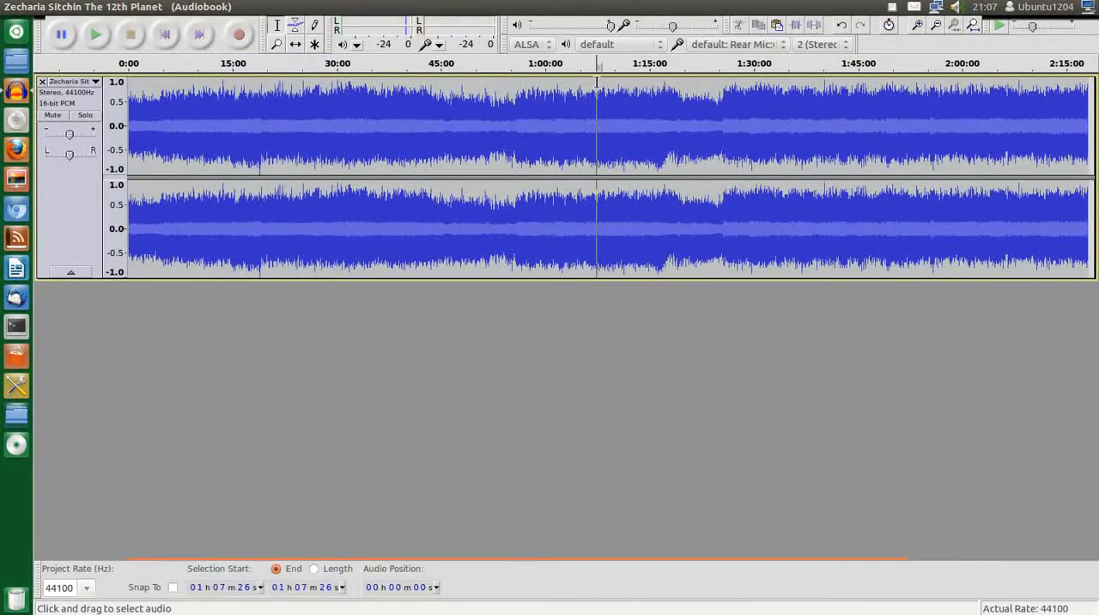
left_click_drag(593, 80, 121, 103)
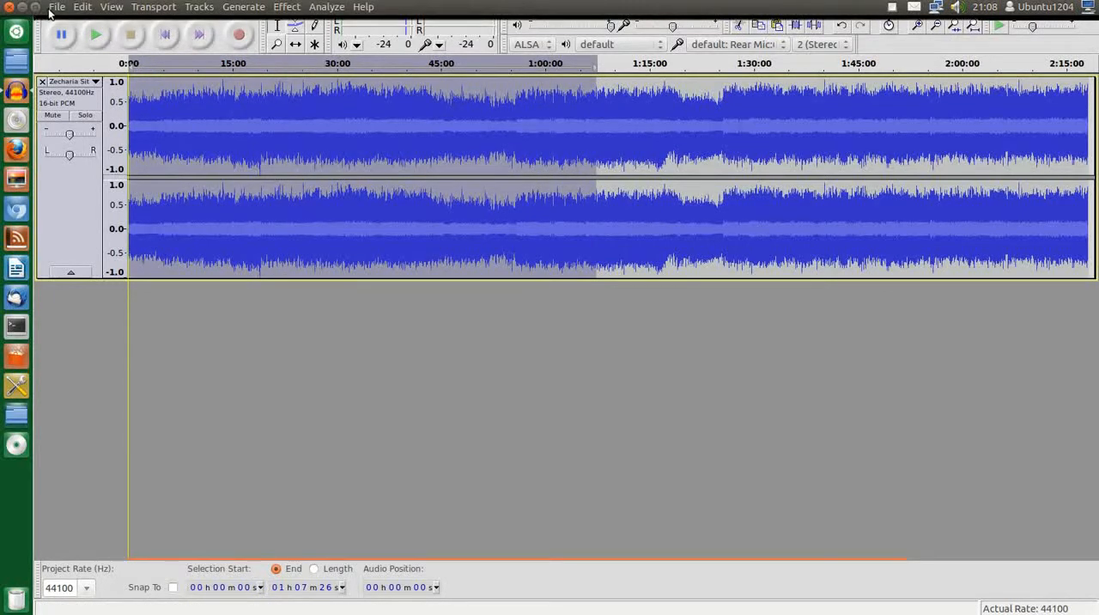
left_click(757, 27)
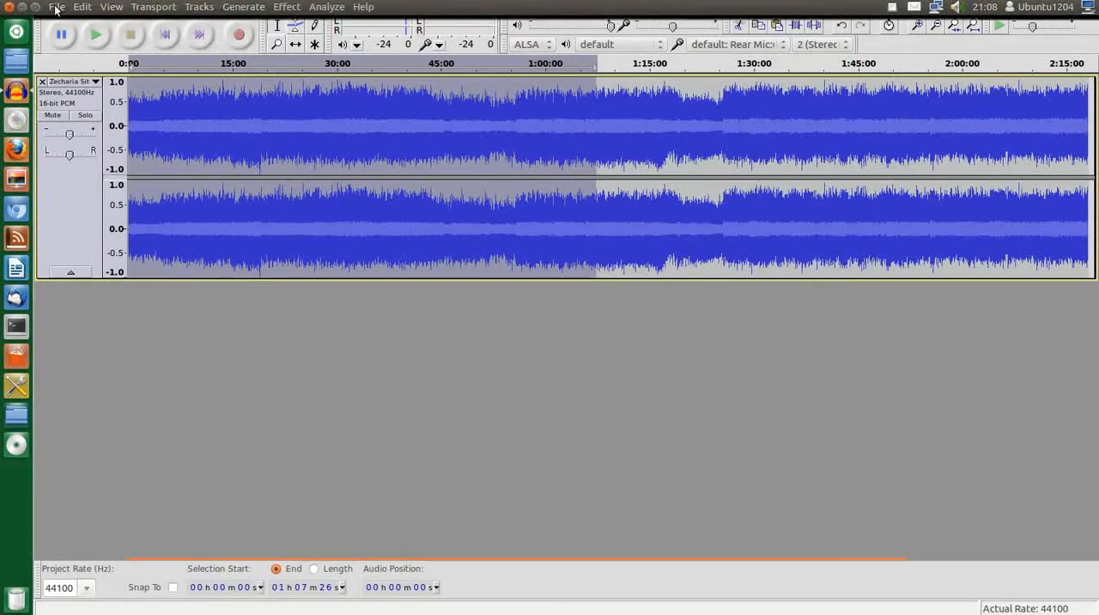
Create a new project and paste the copied opening hour of the audiobook into it
left_click(56, 7)
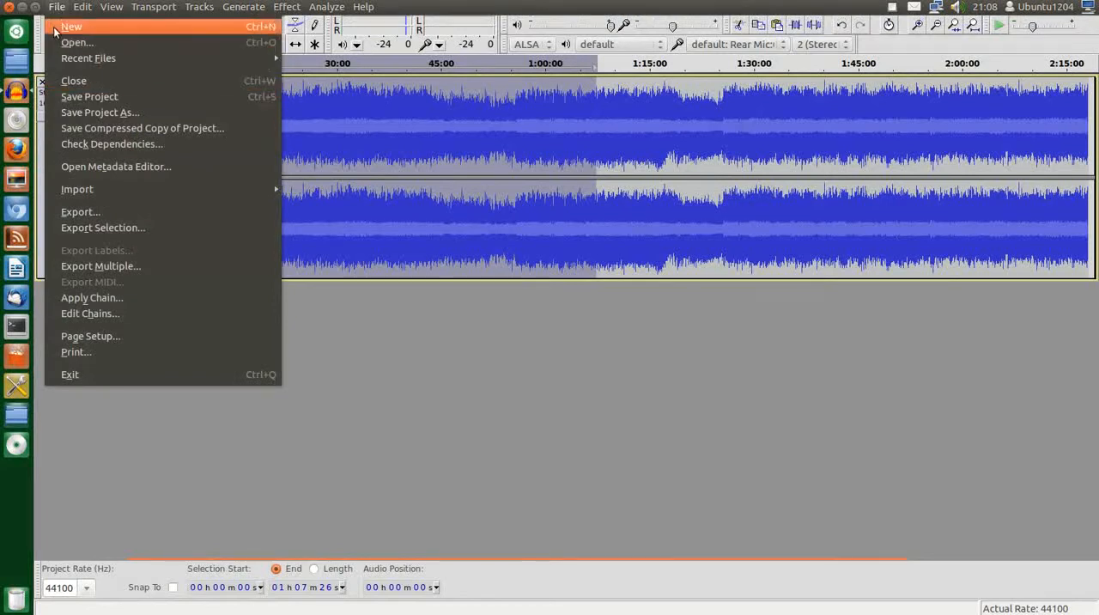
left_click(54, 26)
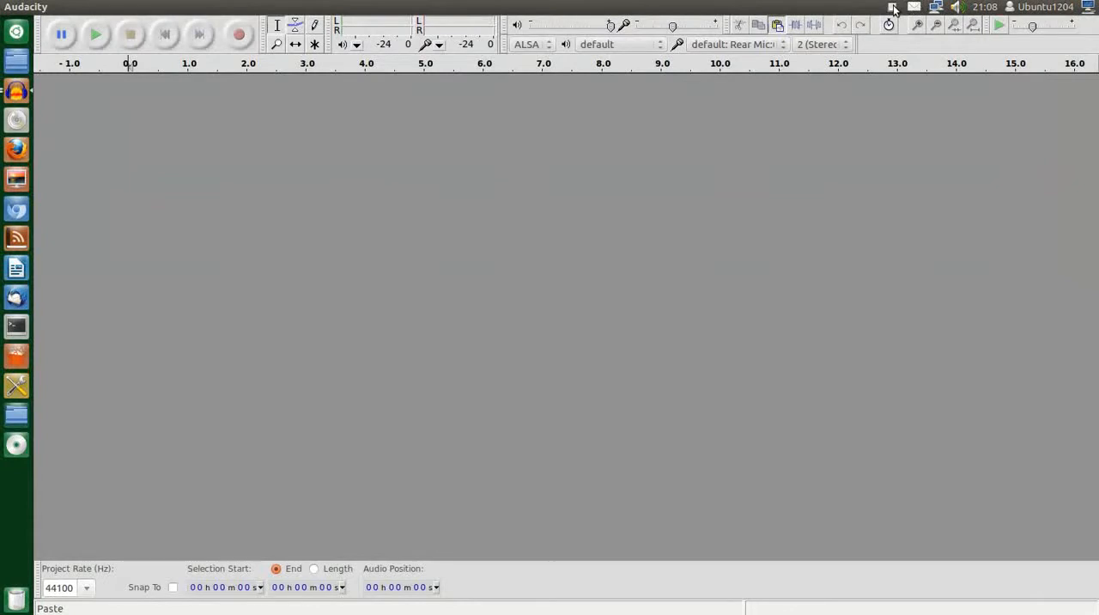
key("ctrl+v")
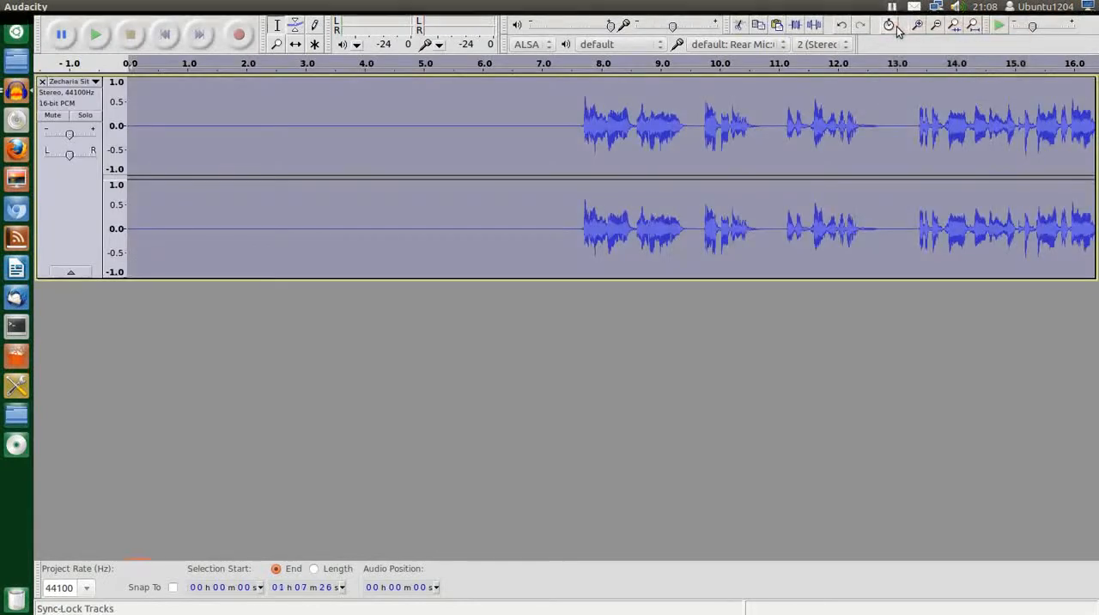
Cut the silence of about 7.6 seconds from the start of the pasted hour-long track
left_click(579, 120)
left_click_drag(580, 121, 119, 111)
left_click(738, 24)
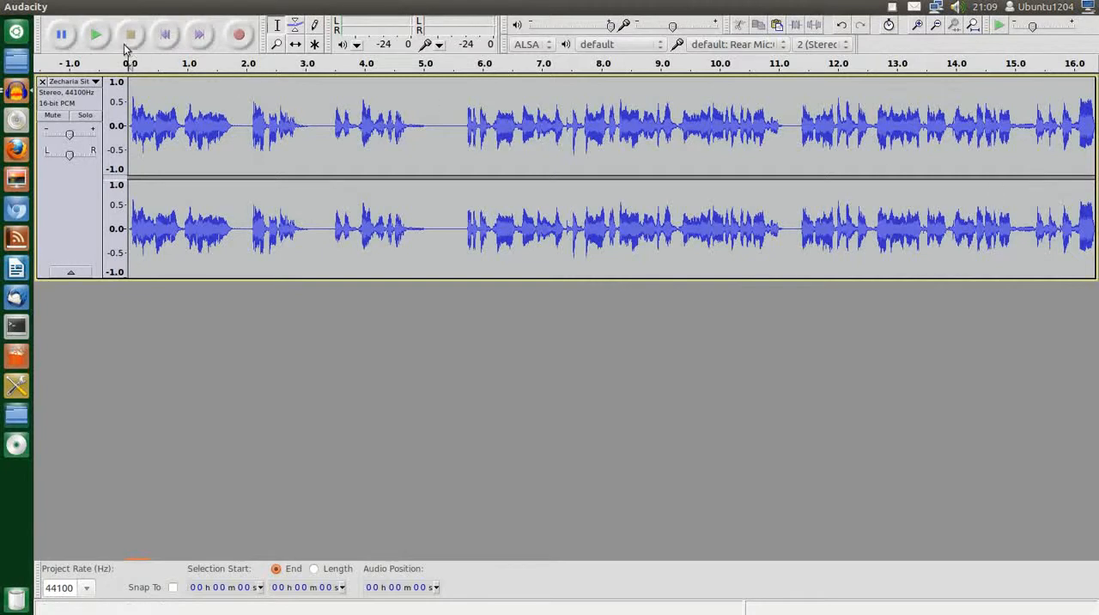
Export the hour-long track to the Desktop as "Zecharia Sitchin The 12th Planet Part1.wav" in WAV (Microsoft) signed 16 bit PCM format with blank metadata
left_click(63, 9)
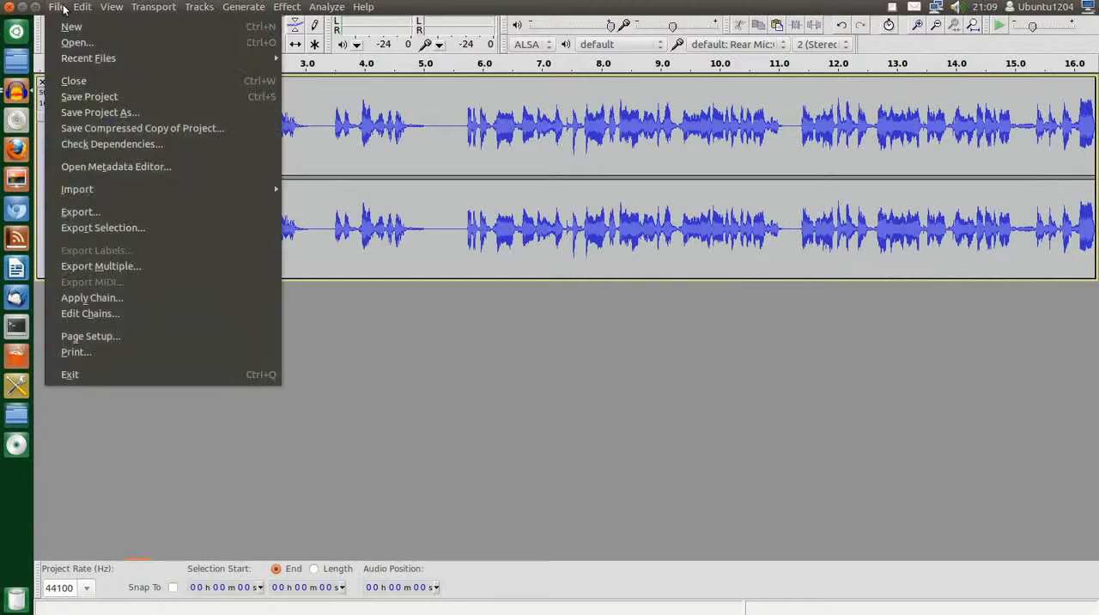
left_click(101, 207)
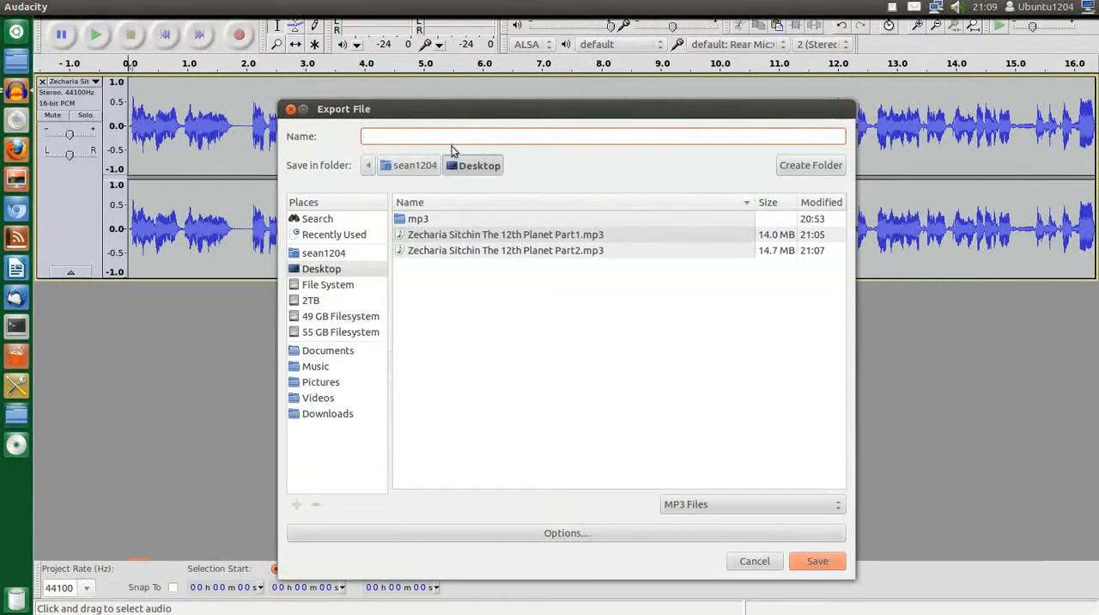
left_click(485, 236)
left_click(573, 135)
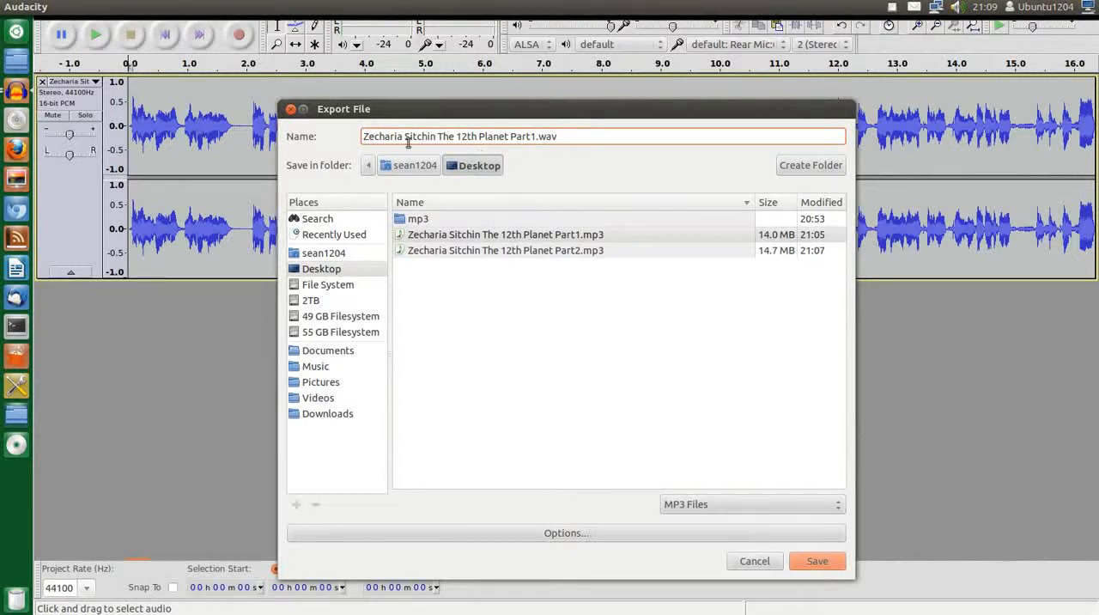
left_click(775, 503)
left_click(769, 479)
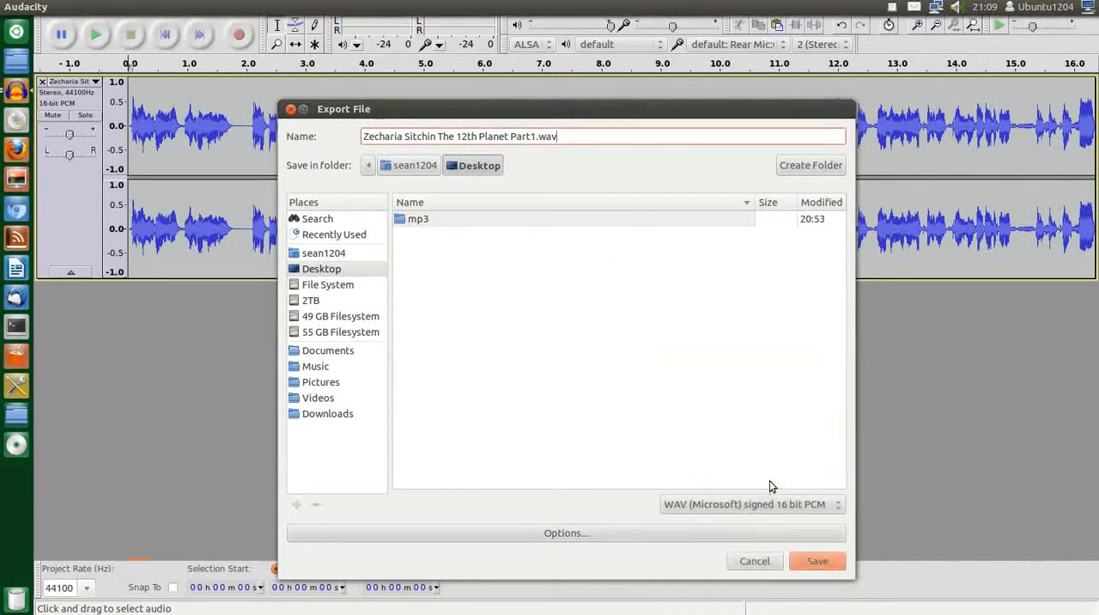
left_click(781, 503)
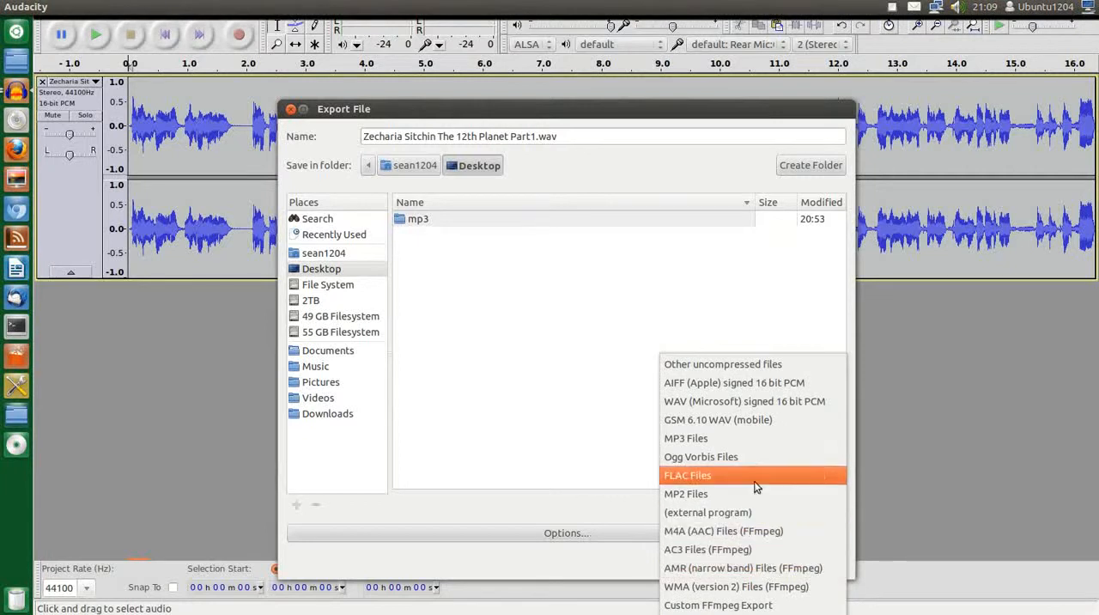
left_click(732, 401)
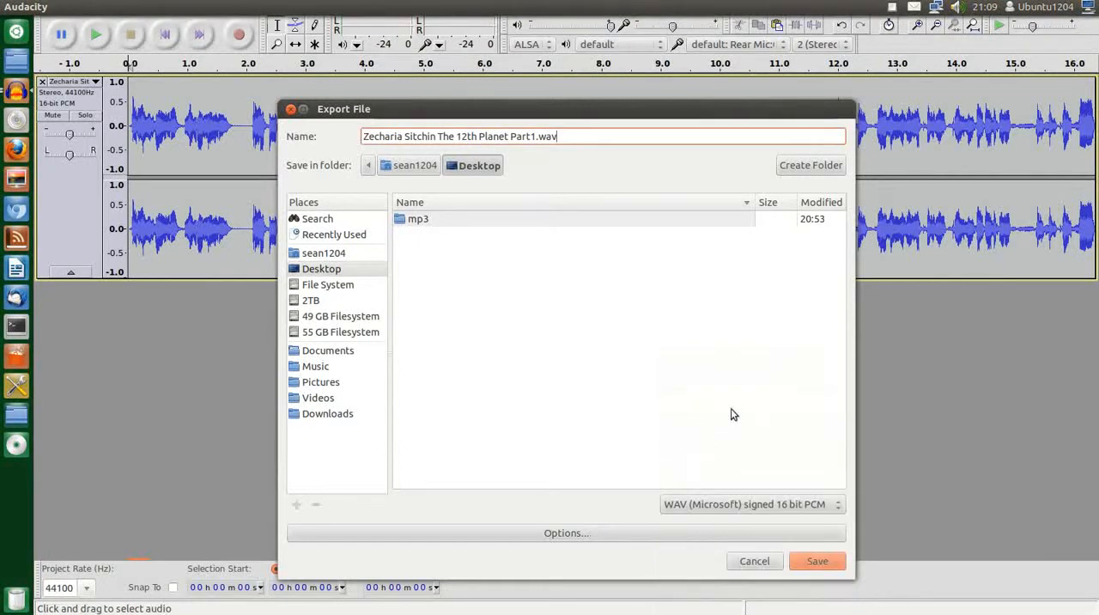
left_click(818, 563)
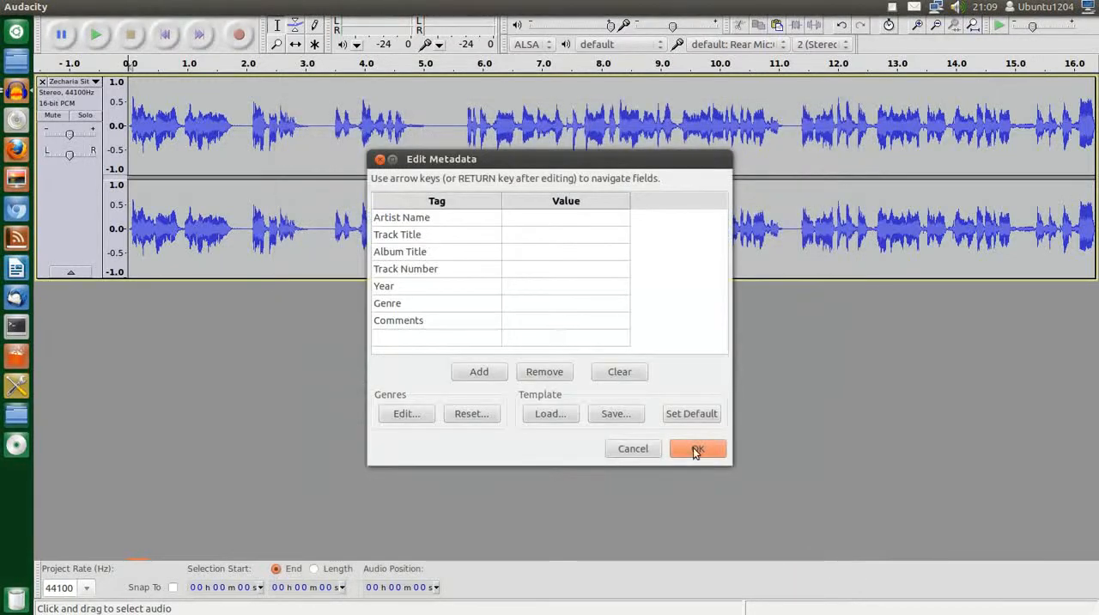
left_click(695, 448)
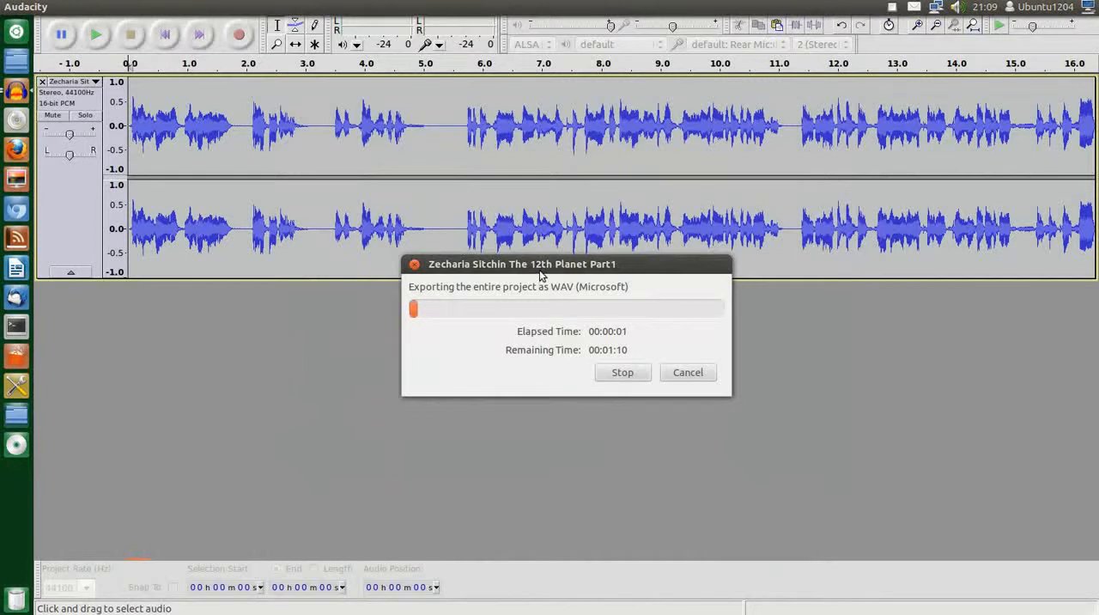
Ignore the low disk space warning and let the WAV export run to completion
left_click_drag(539, 264, 518, 273)
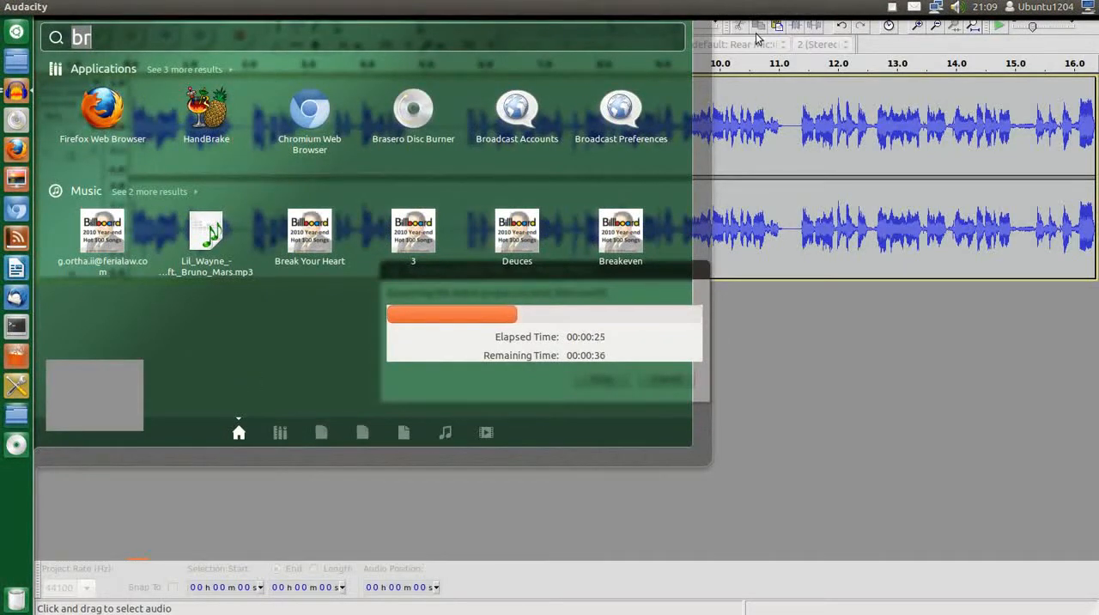
left_click(891, 8)
left_click(891, 7)
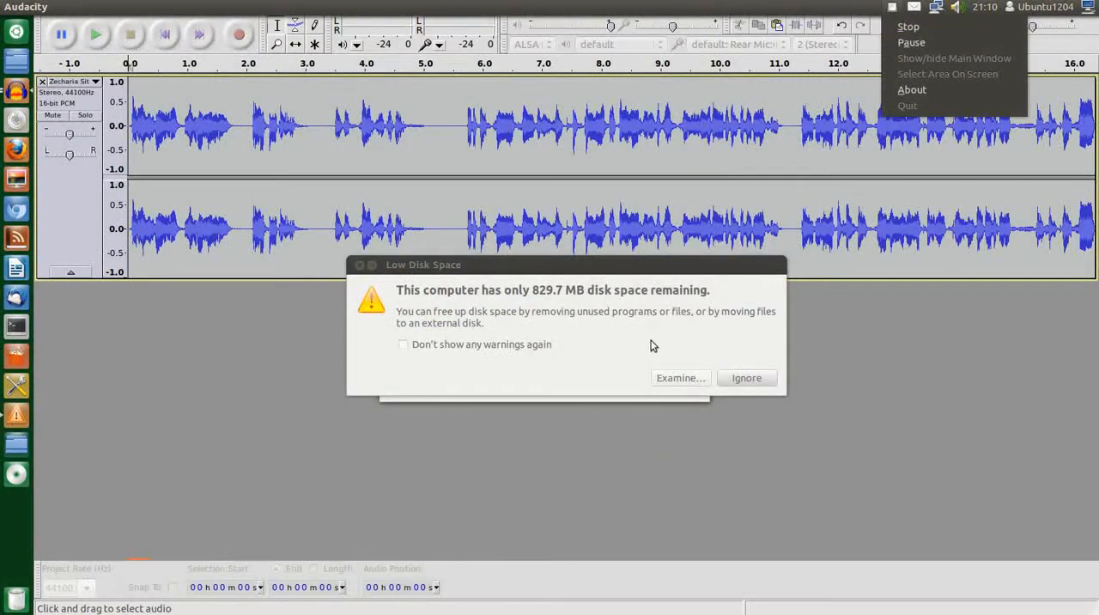
left_click(752, 382)
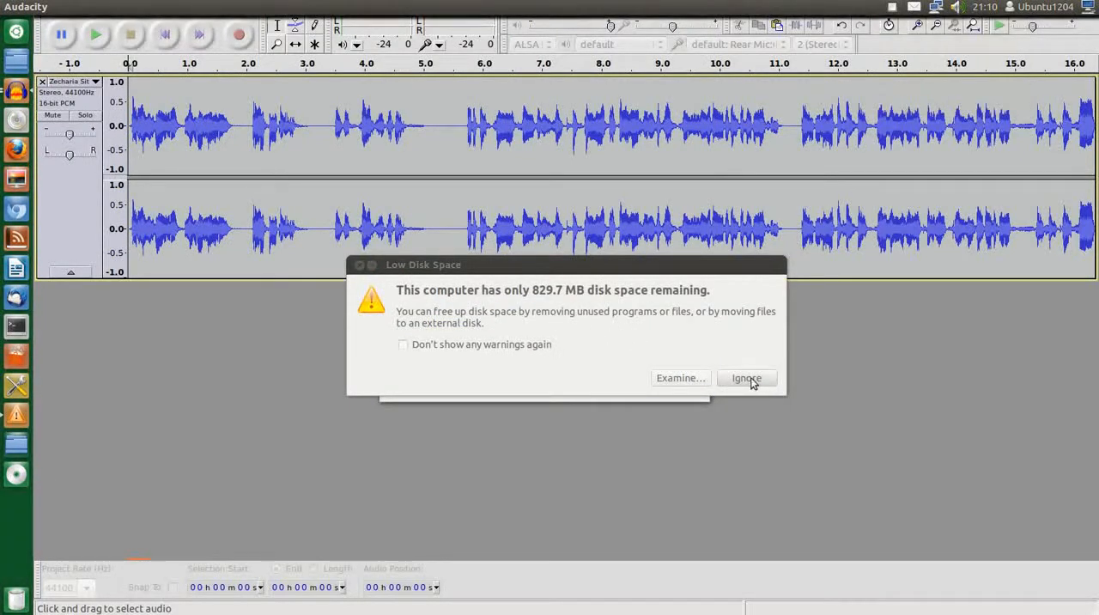
left_click(752, 381)
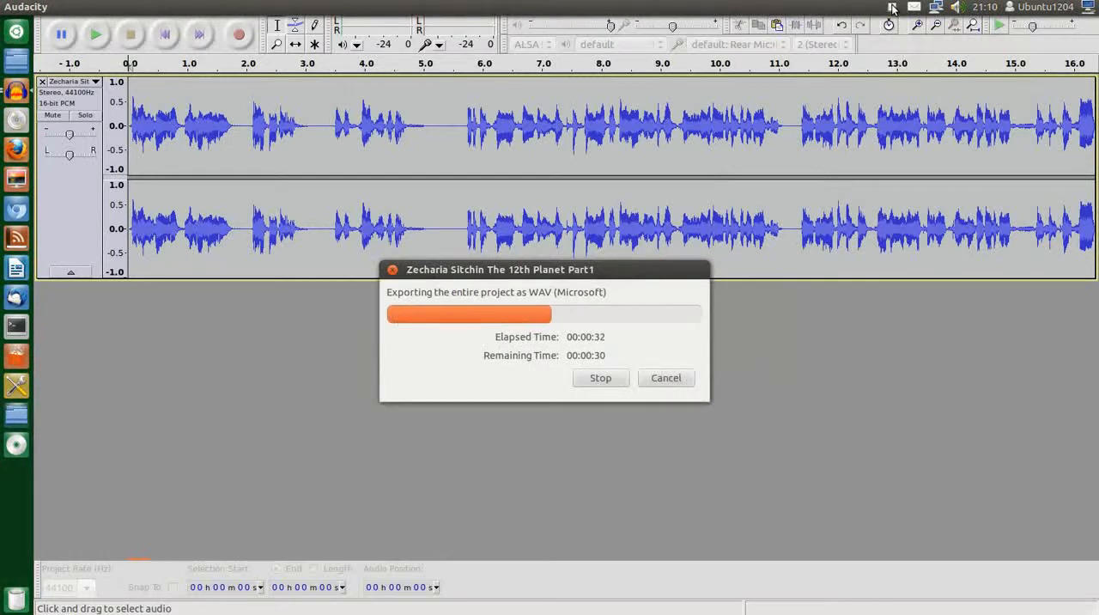
left_click(892, 9)
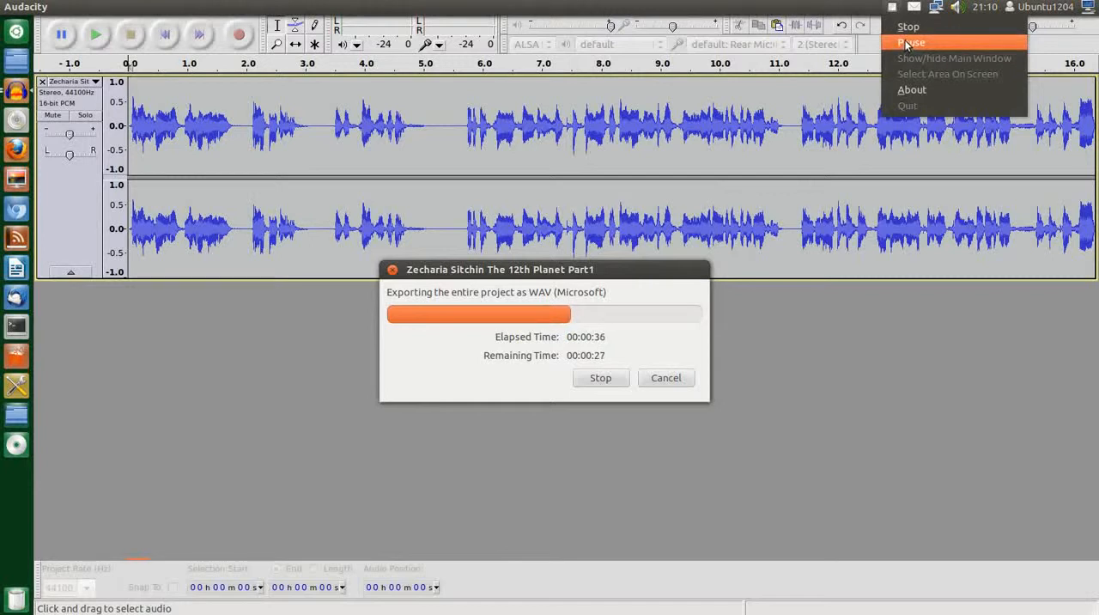
left_click(907, 43)
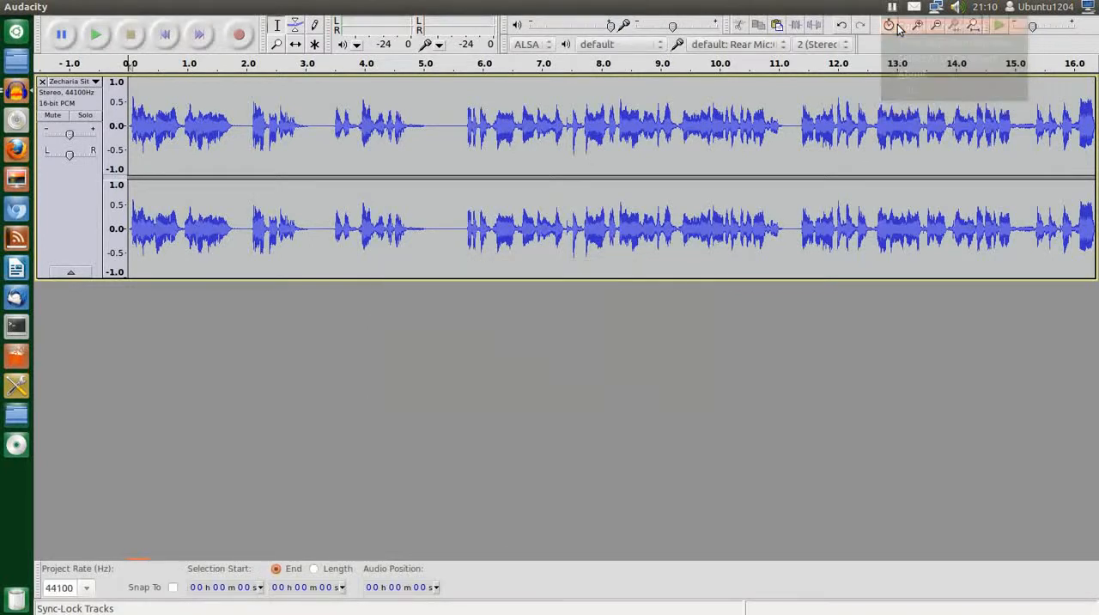
Close the hour-long project without saving and select the full track from about 1 h 09 min 01 s to its end
left_click(9, 7)
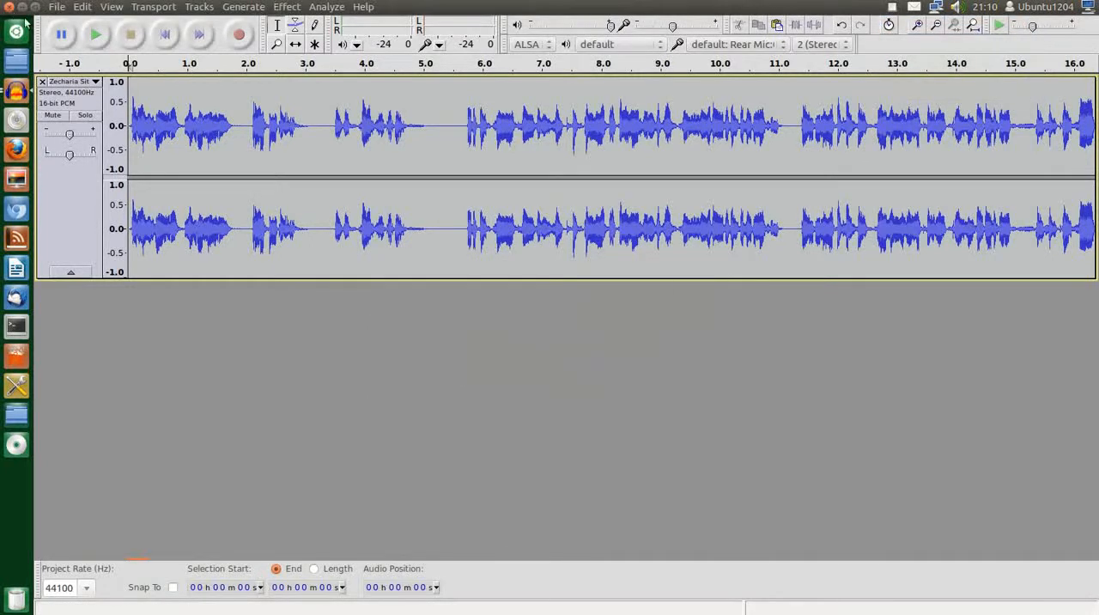
left_click(506, 359)
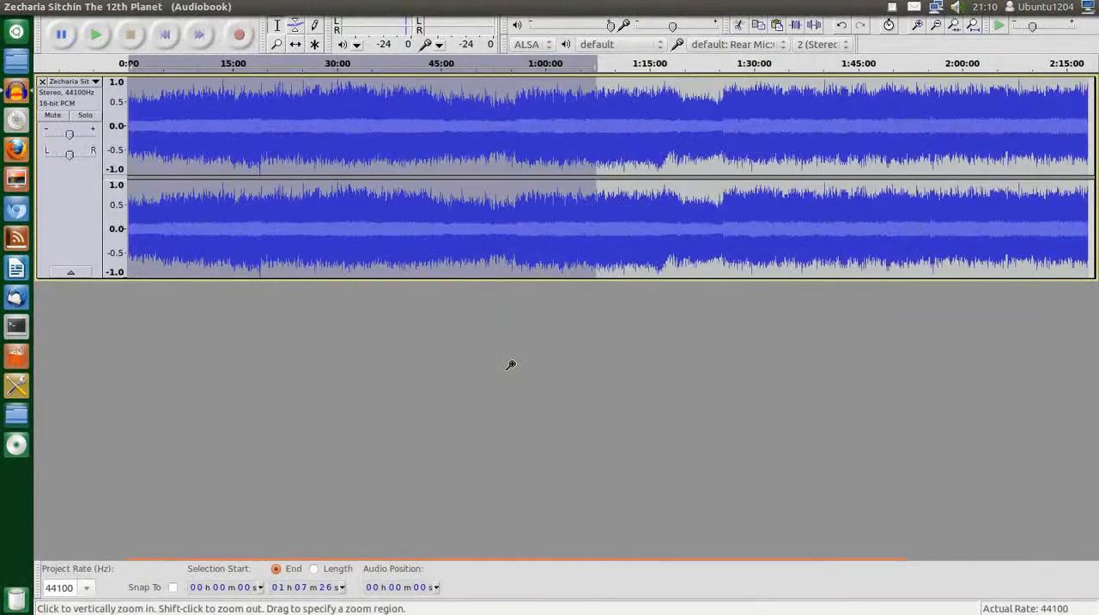
left_click_drag(1090, 106, 607, 91)
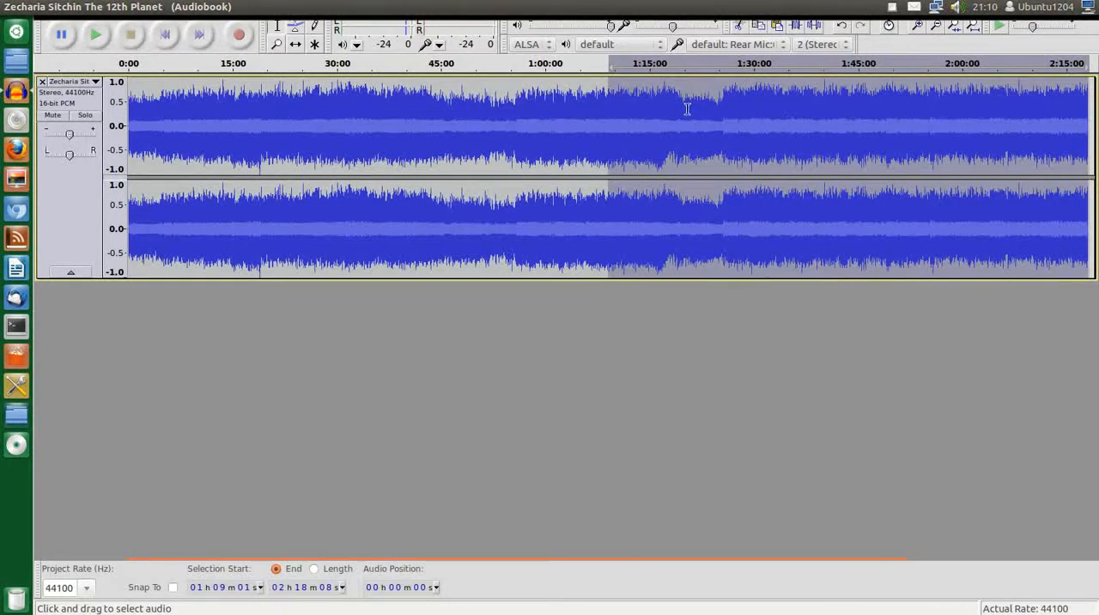
Start a new audio disc project in Brasero and add "Zecharia Sitchin The 12th Planet Part1.wav" from the Desktop to it
left_click(22, 8)
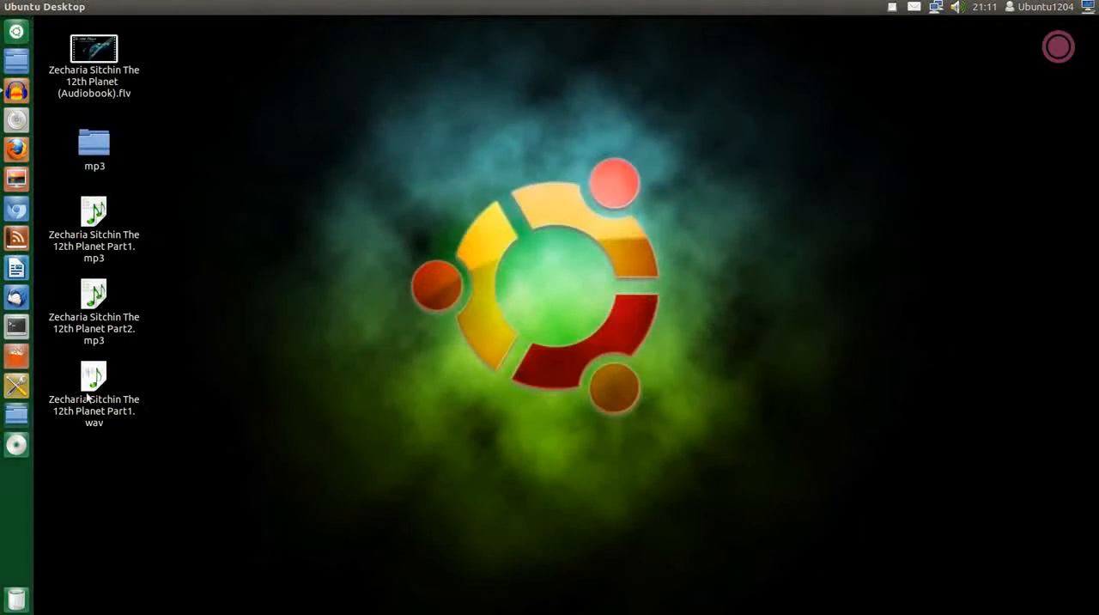
left_click(89, 379)
right_click(87, 380)
mouse_move(209, 59)
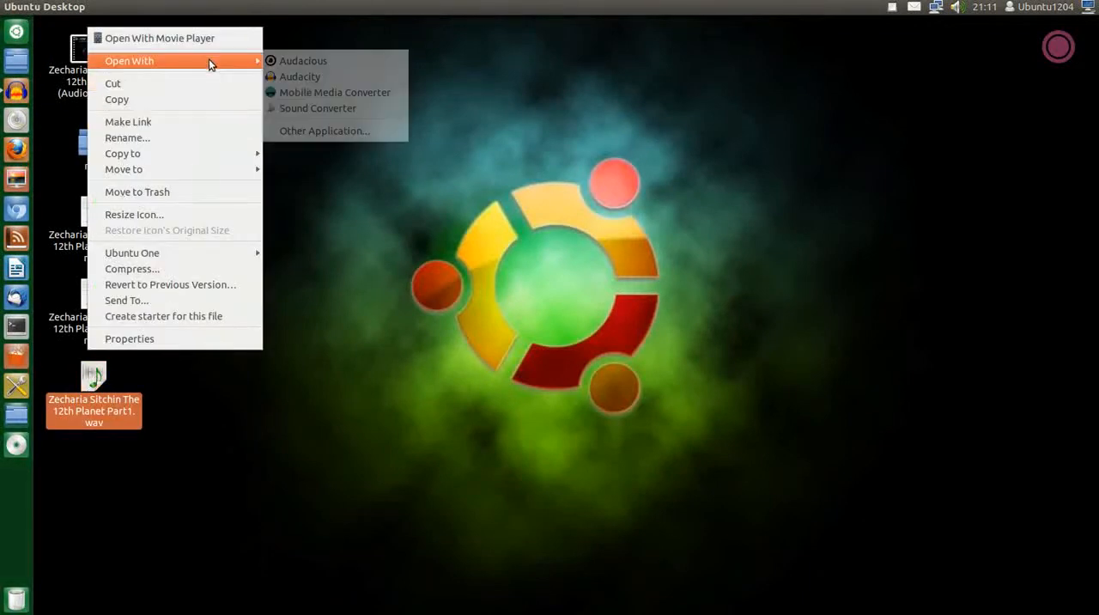
left_click(362, 242)
left_click(17, 123)
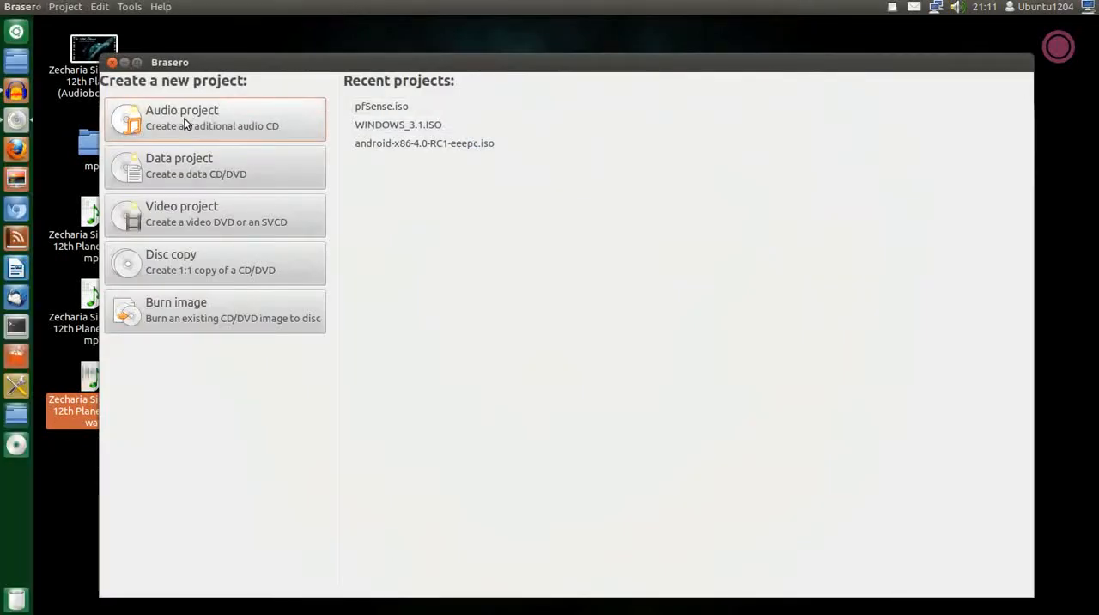
left_click(183, 120)
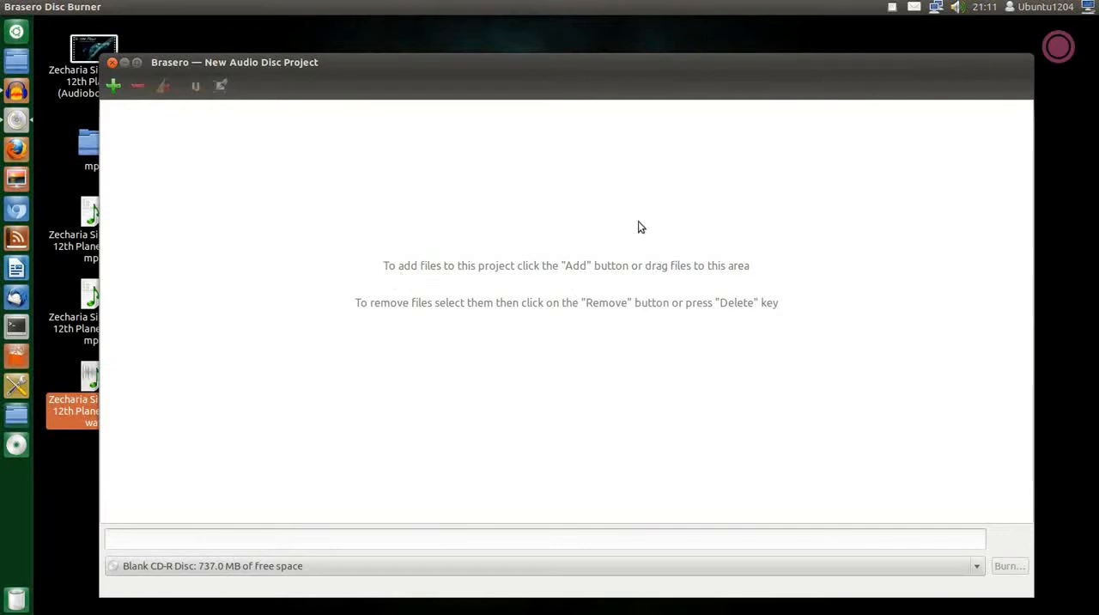
left_click_drag(495, 64, 570, 35)
left_click_drag(108, 374, 386, 283)
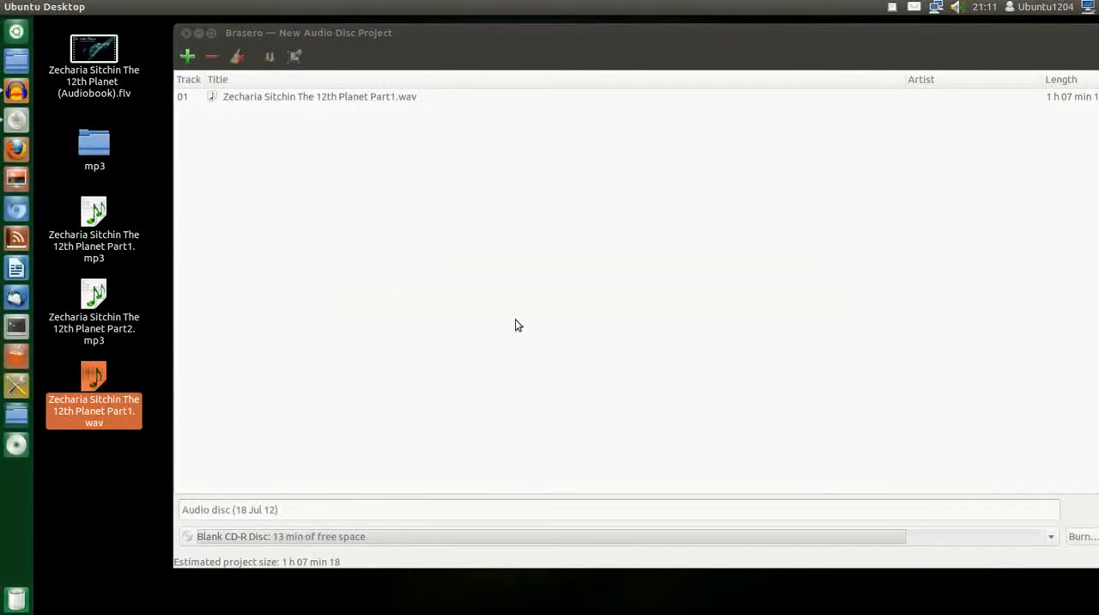
left_click_drag(863, 36, 797, 38)
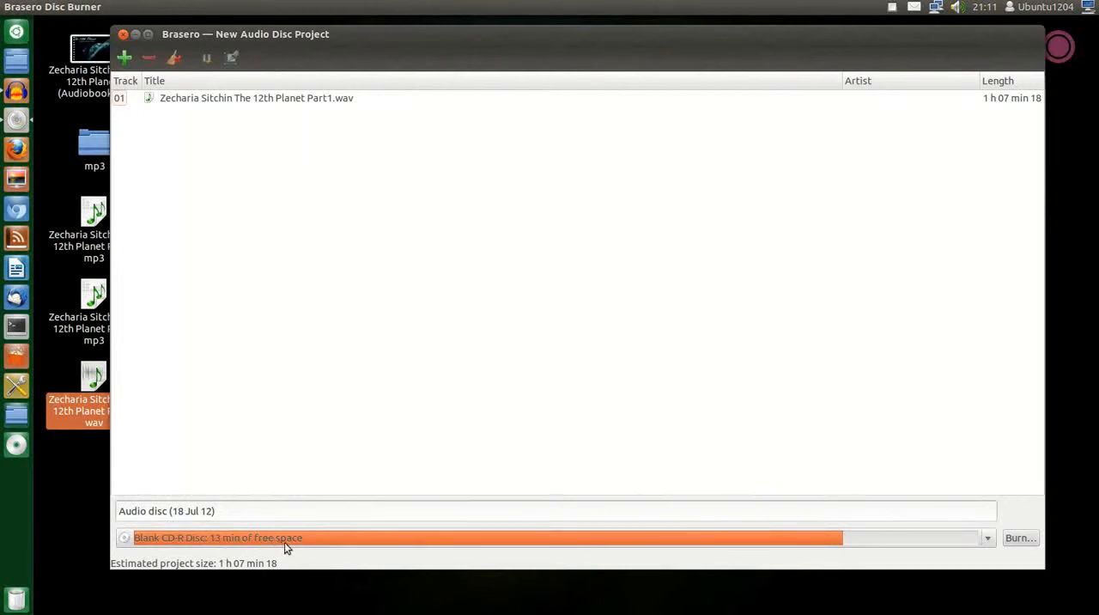
Open the burning properties for the audio disc, dismiss them without burning, and close the disc project
left_click(1021, 542)
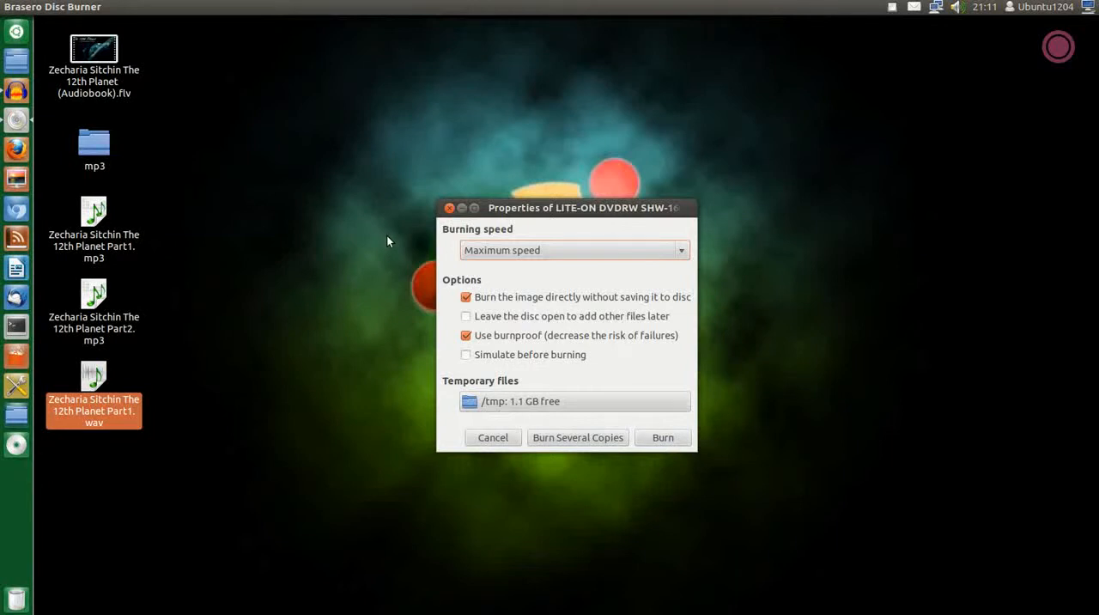
left_click(449, 208)
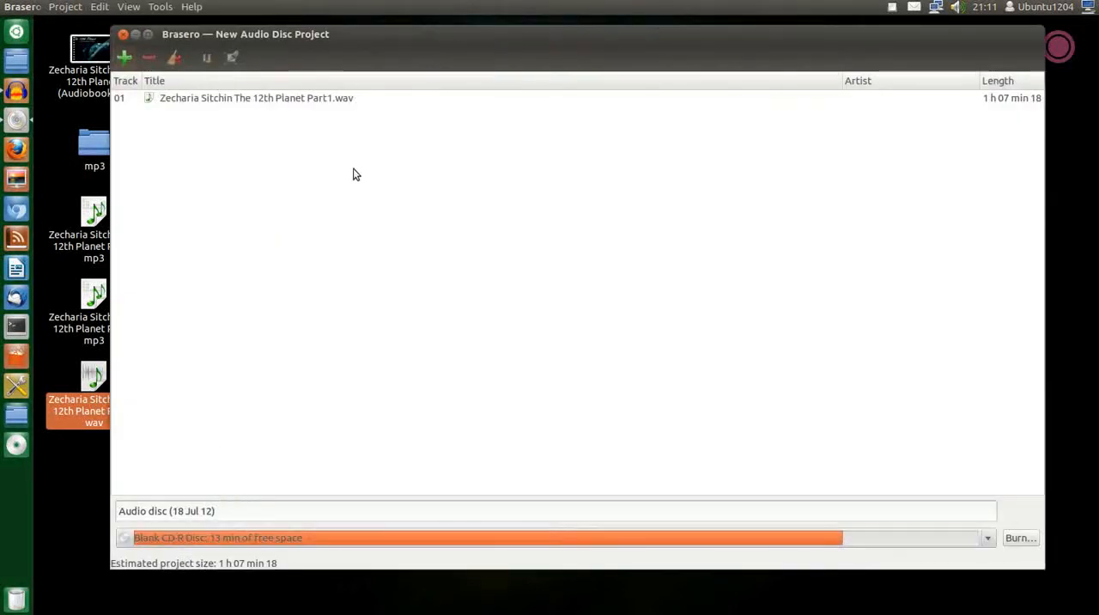
left_click(123, 34)
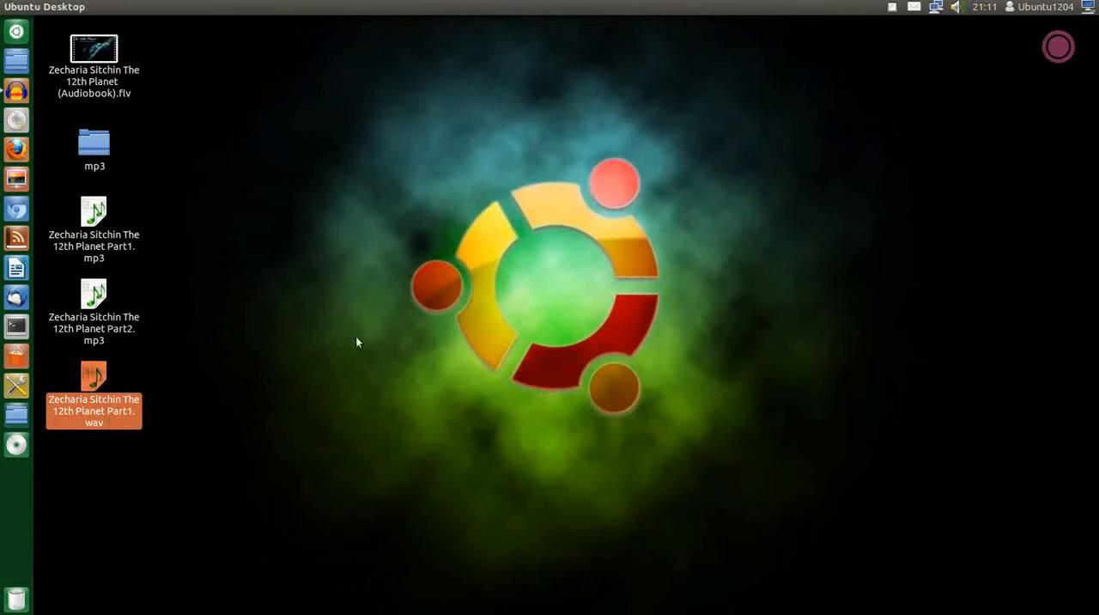
Move the Desktop file "Zecharia Sitchin The 12th Planet Part1.wav" to the trash
right_click(93, 381)
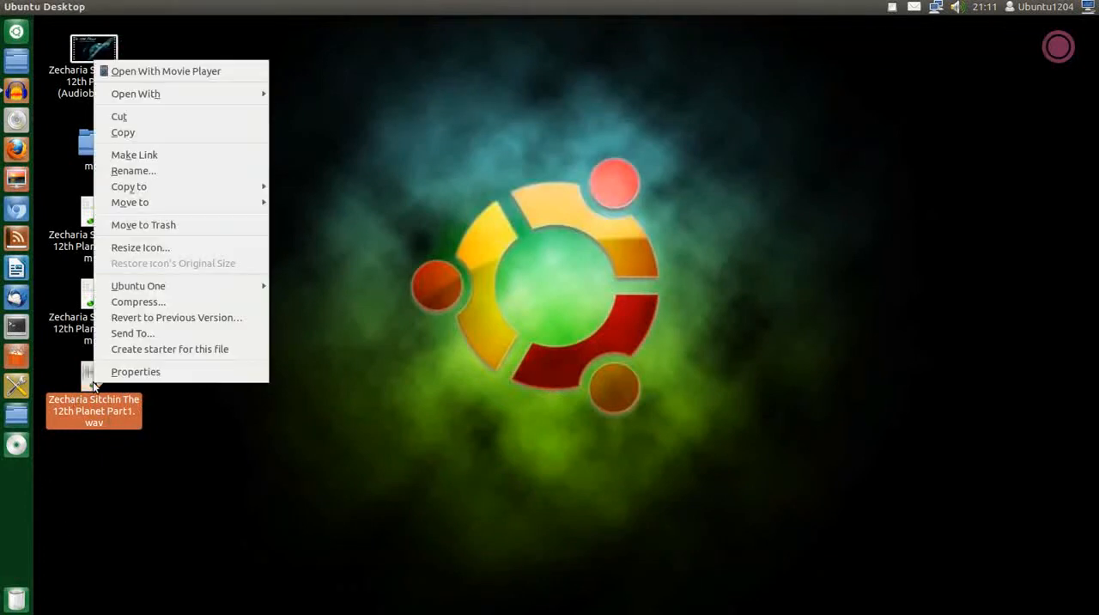
left_click(161, 229)
left_click_drag(139, 195, 93, 375)
left_click(190, 369)
Play "Zecharia Sitchin The 12th Planet Part1.mp3" in Audacious, skip ahead to about 5:30, close the player, and return to the Desktop
right_click(96, 214)
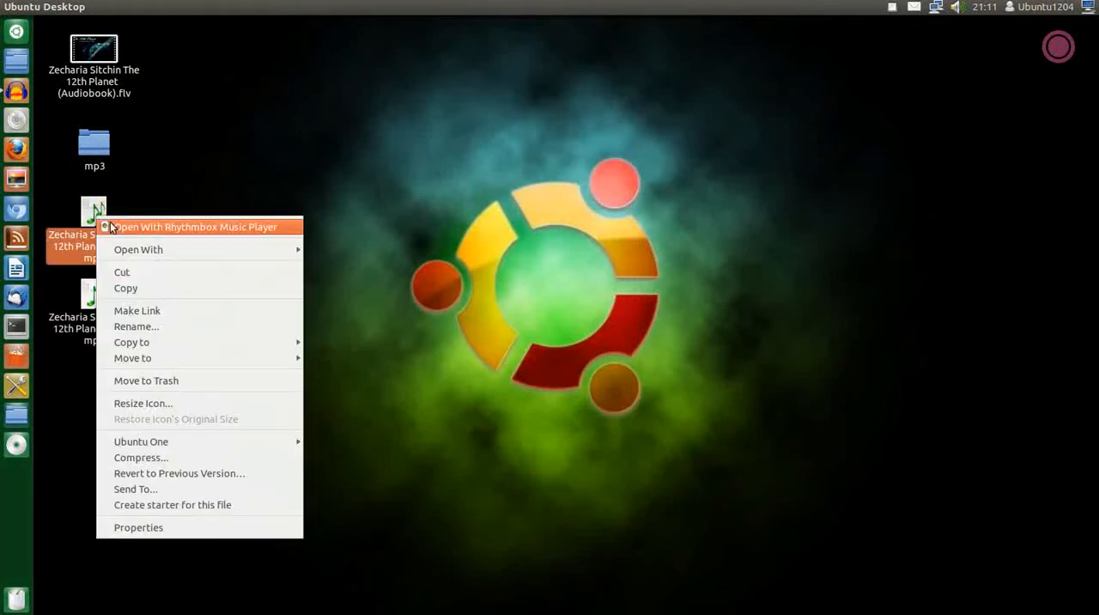
mouse_move(155, 250)
left_click(365, 255)
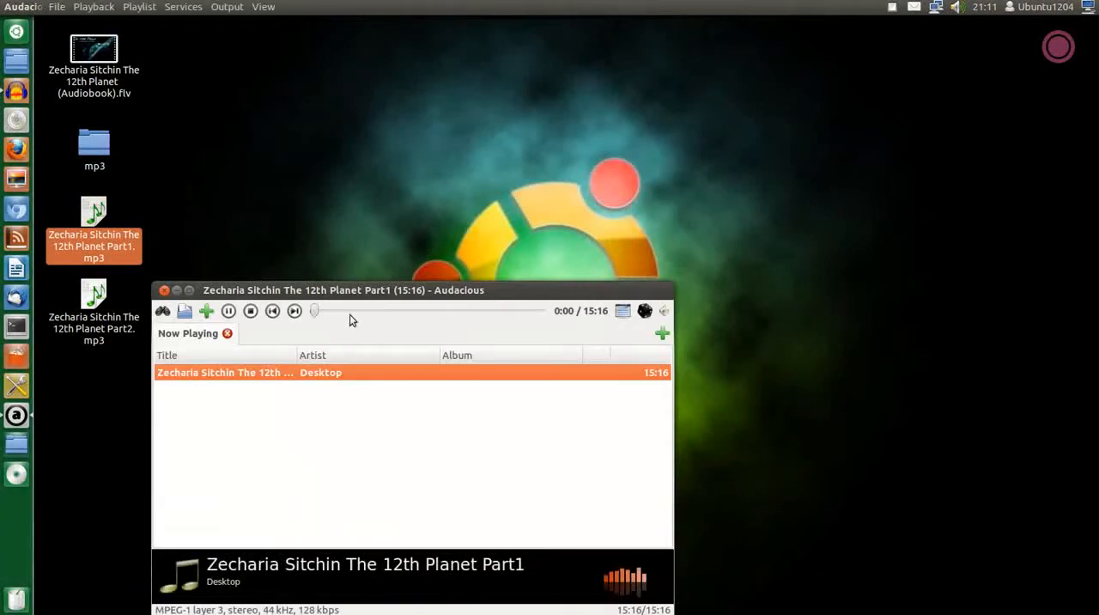
left_click_drag(366, 279, 474, 104)
left_click(462, 130)
left_click(510, 130)
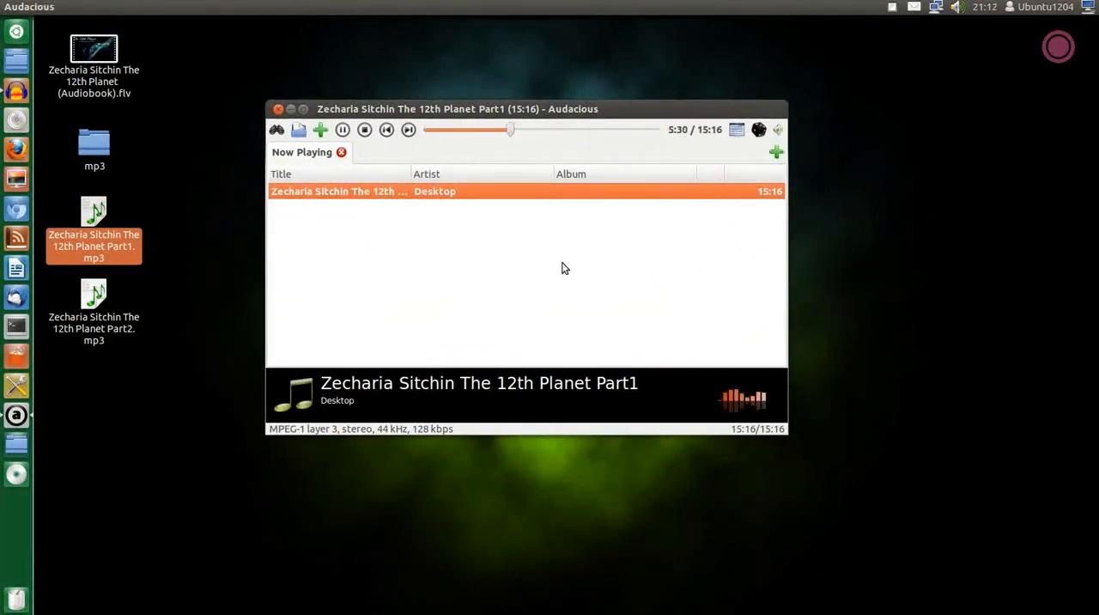
left_click(277, 110)
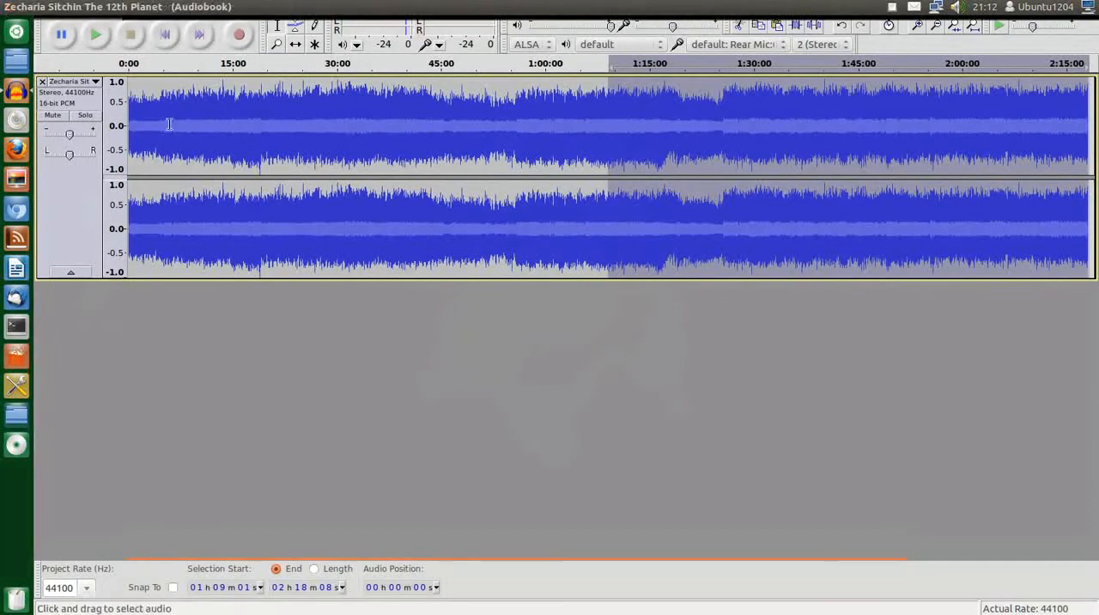
left_click(22, 6)
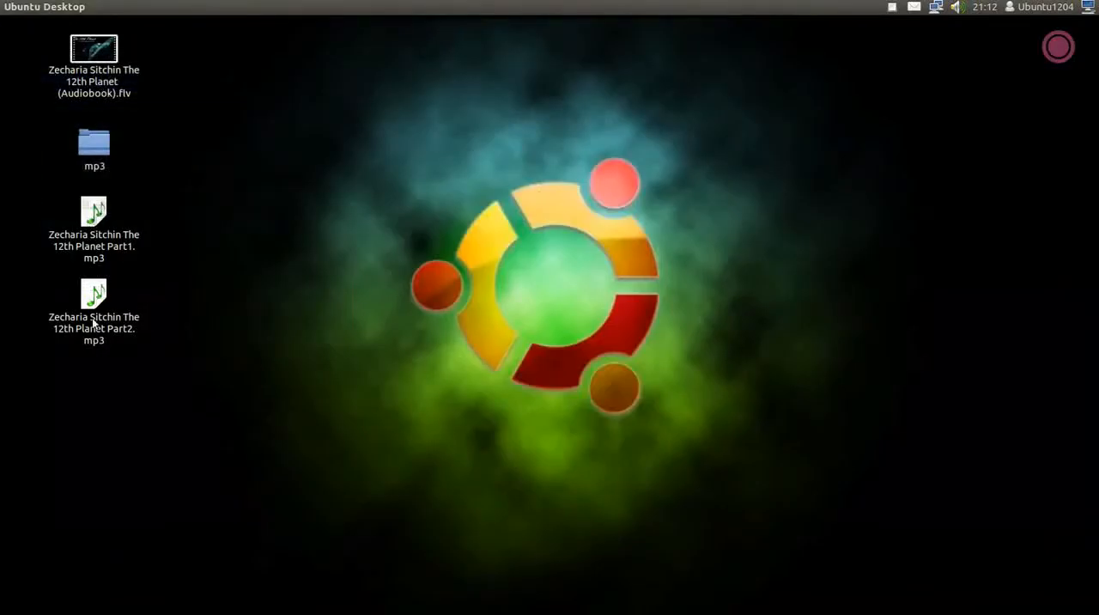